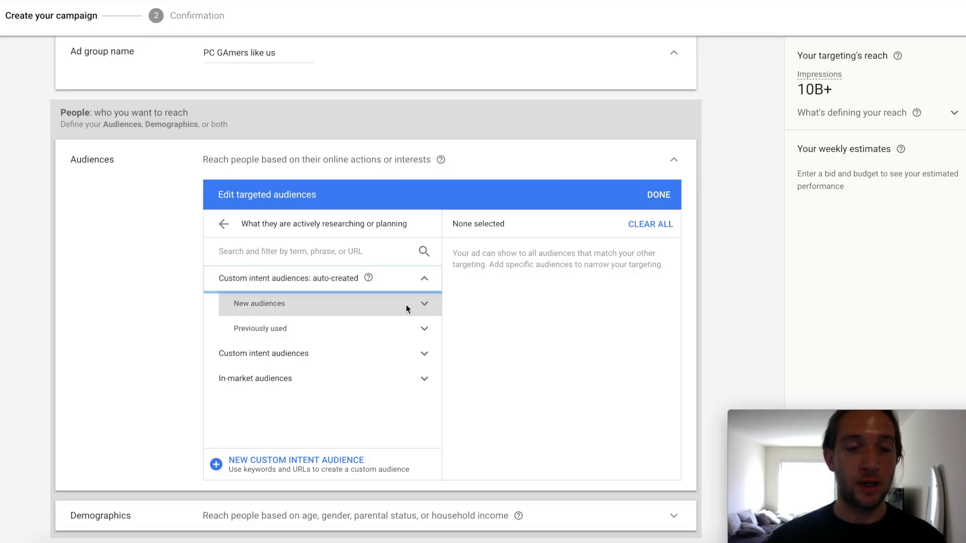
pyautogui.click(424, 329)
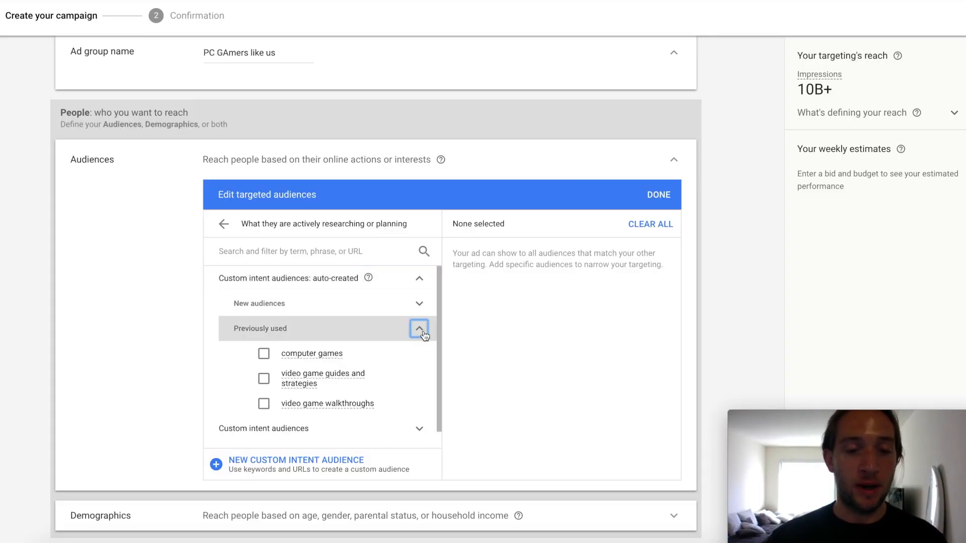
pyautogui.click(422, 329)
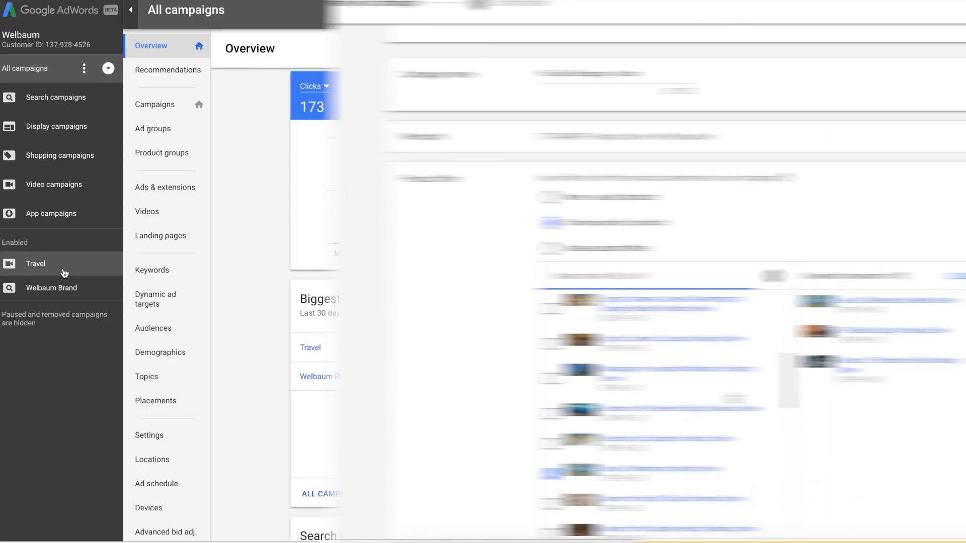
pyautogui.scroll(-5, 399, 399)
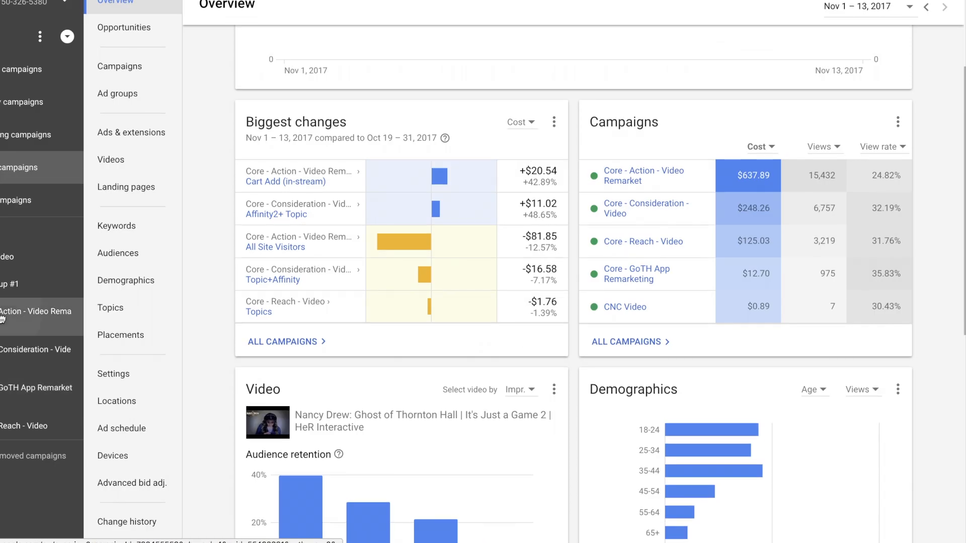
# View the overview of the Action video remarketing campaign, comparing it briefly with the video campaign listed above it
pyautogui.click(2, 318)
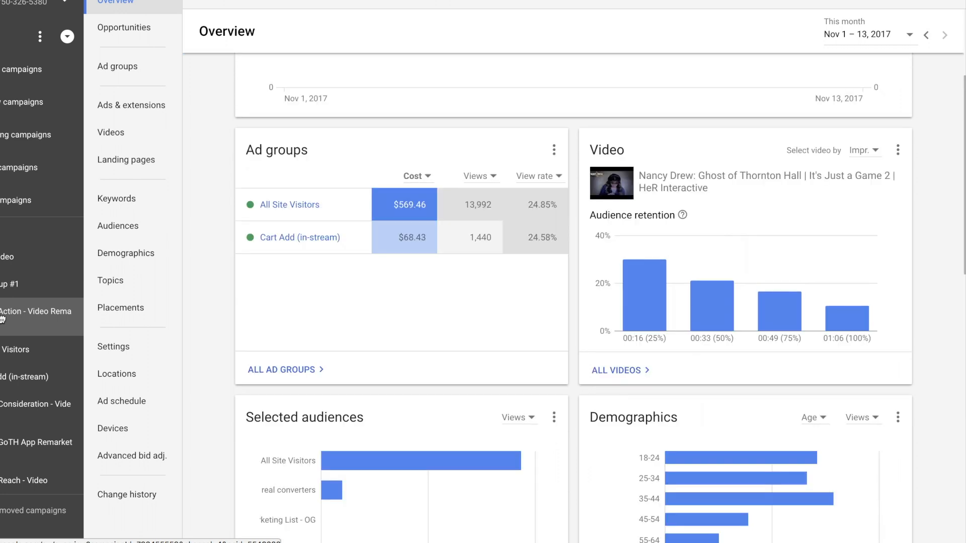
pyautogui.click(7, 260)
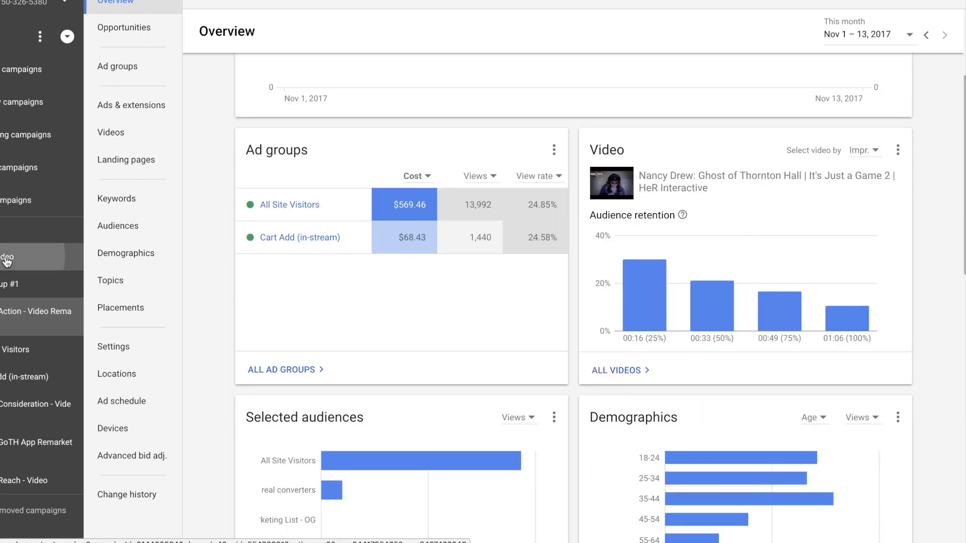
pyautogui.click(12, 317)
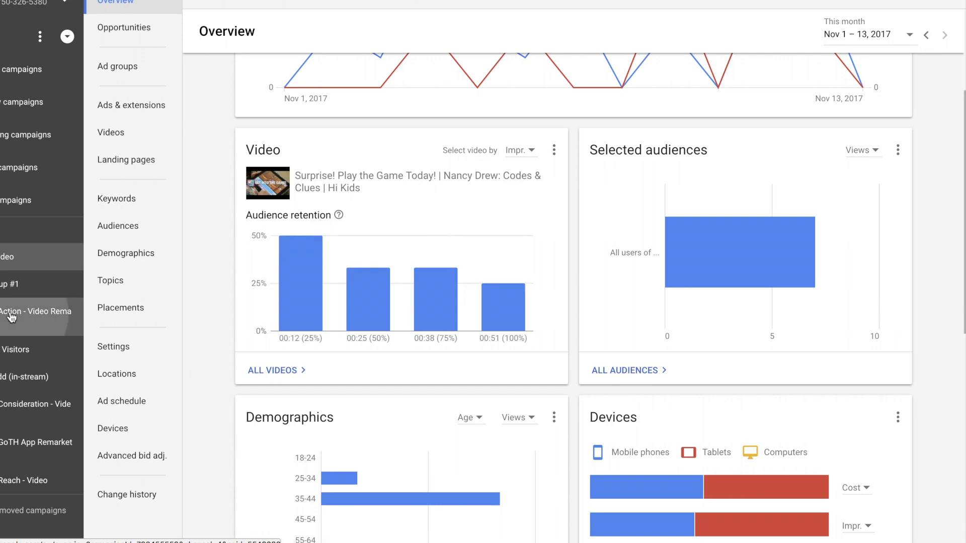
pyautogui.scroll(4, 330, 306)
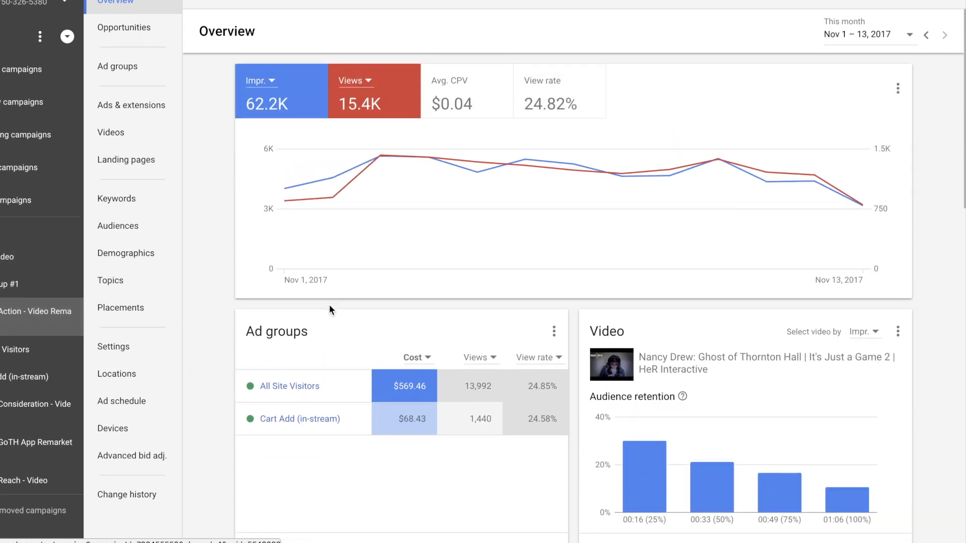
# Show the Conversions column set for the Action campaign's ad groups and review their cost per conversion
pyautogui.click(130, 71)
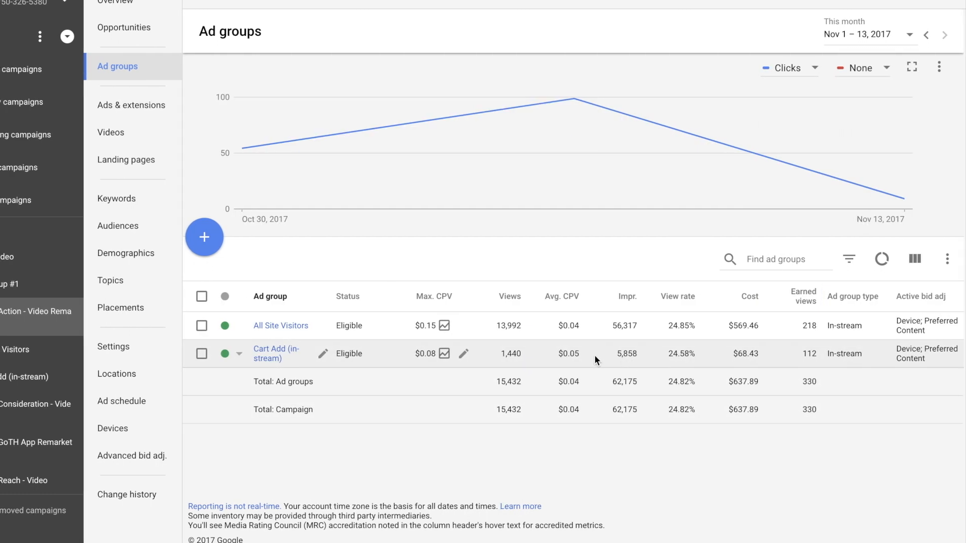
pyautogui.click(914, 258)
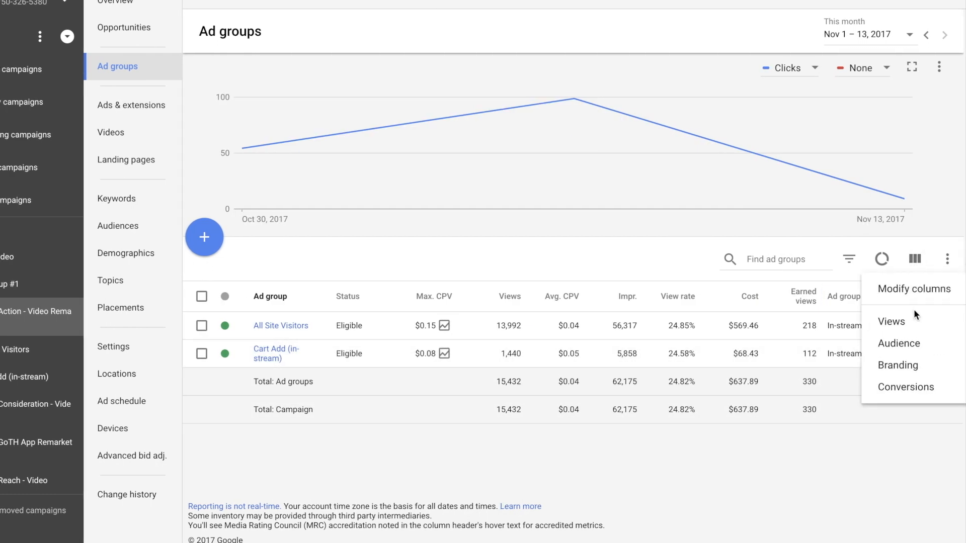
pyautogui.click(908, 386)
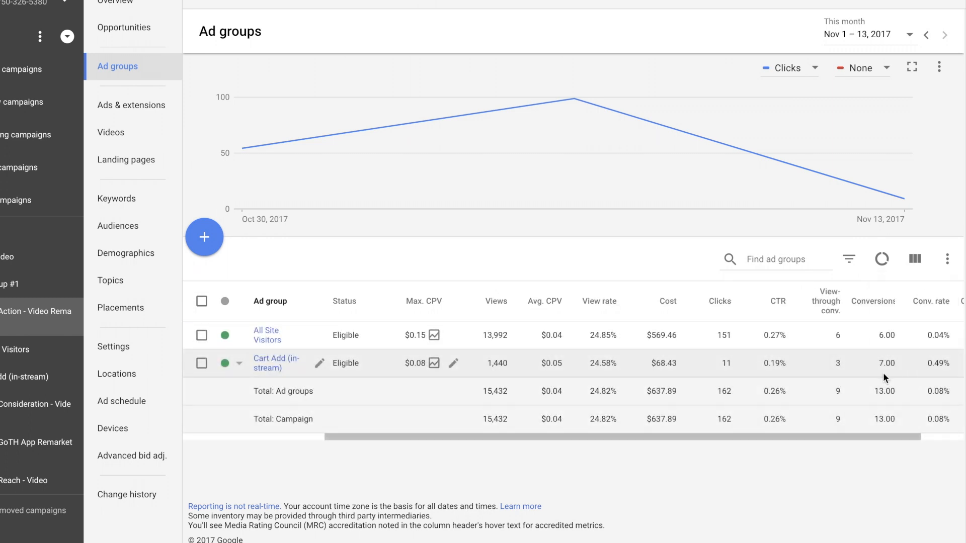
pyautogui.hscroll(2, 893, 338)
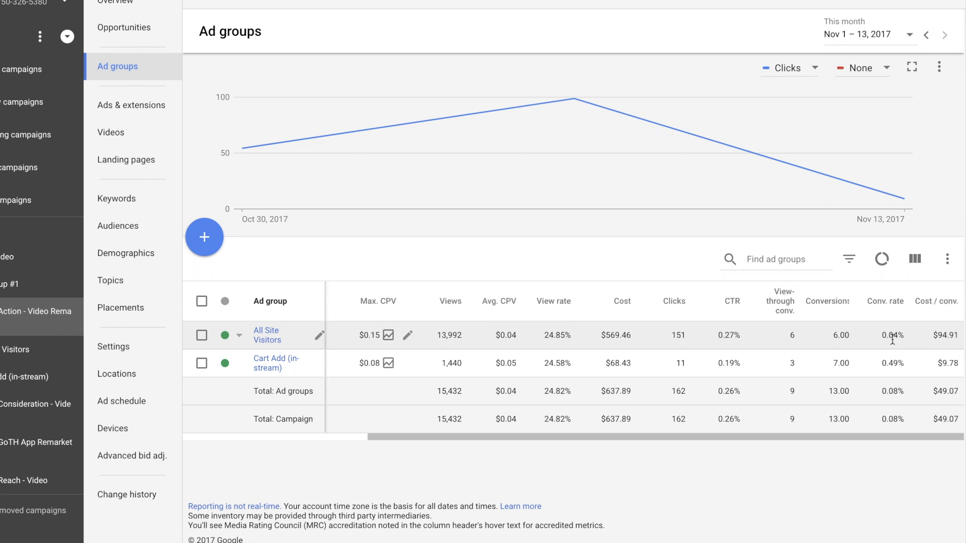
# Open the audiences of the All Site Visitors ad group and show the Conversions column set
pyautogui.click(11, 352)
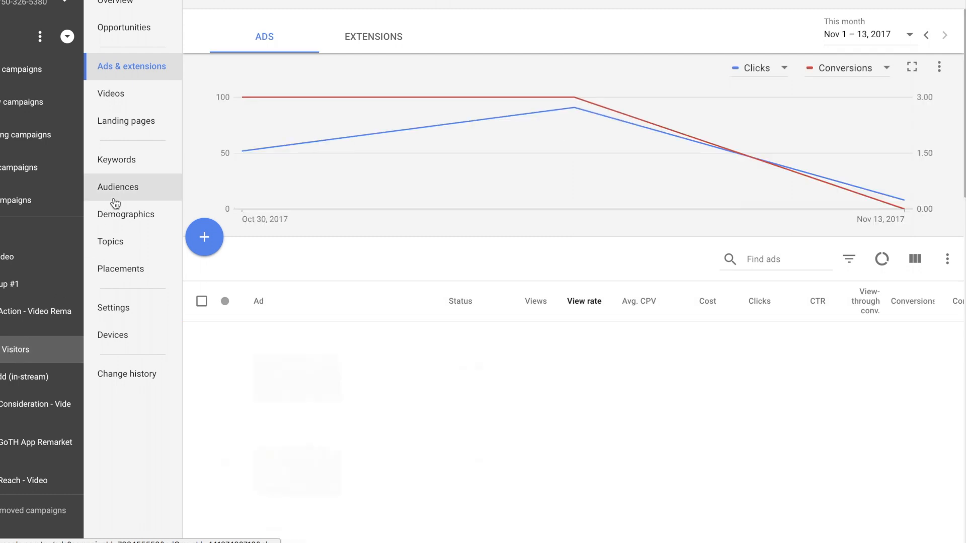
pyautogui.click(123, 196)
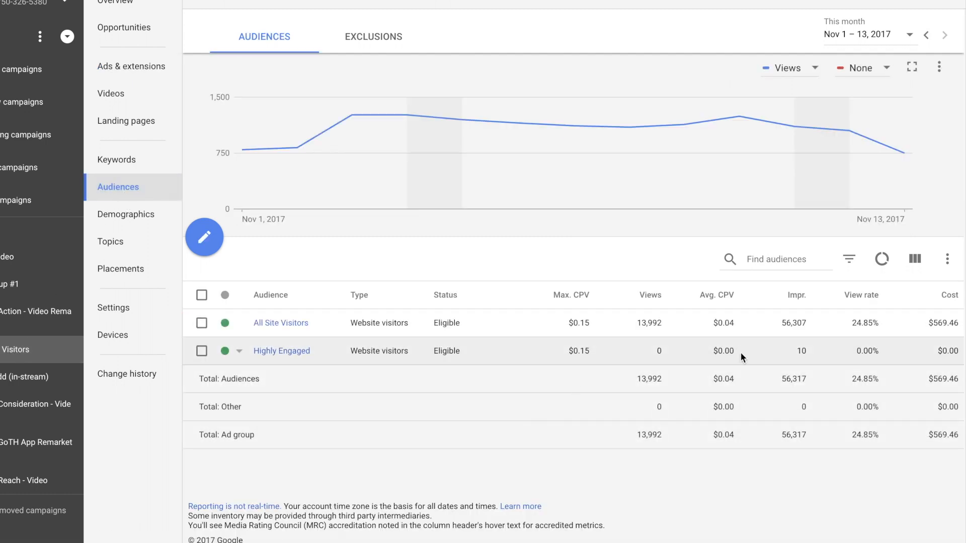
pyautogui.click(914, 260)
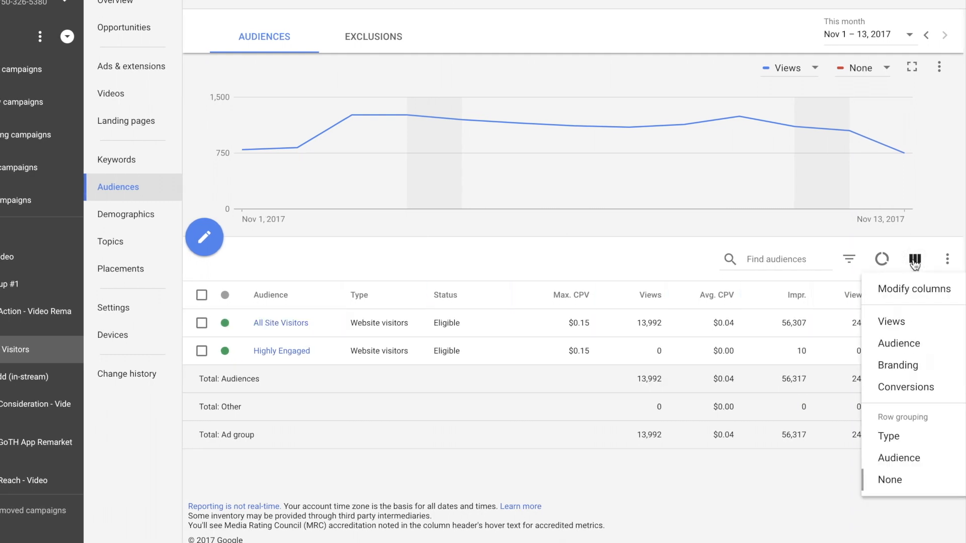
pyautogui.click(869, 392)
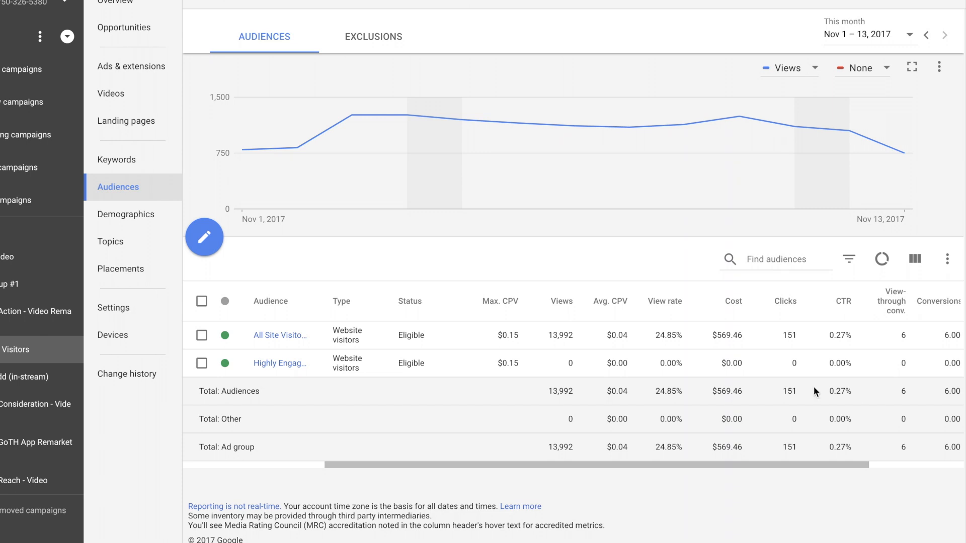
# Compare the audience conversion metrics of the All Site Visitors and Cart Add (in-stream) ad groups
pyautogui.click(1, 381)
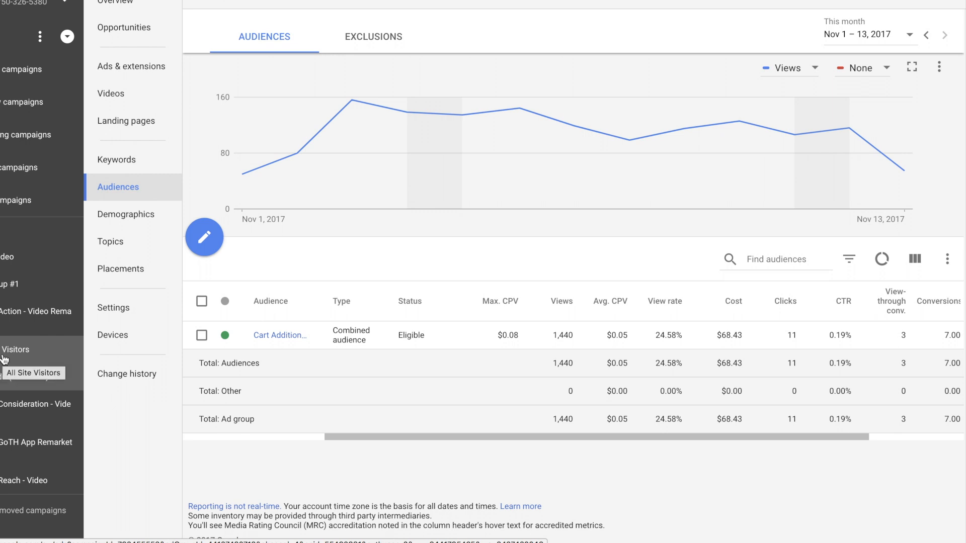
pyautogui.click(4, 358)
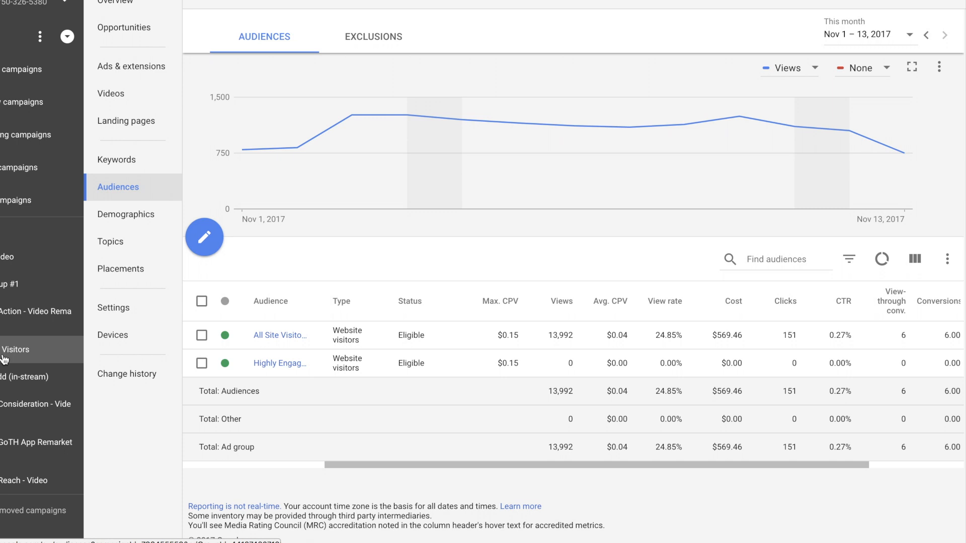
pyautogui.click(7, 376)
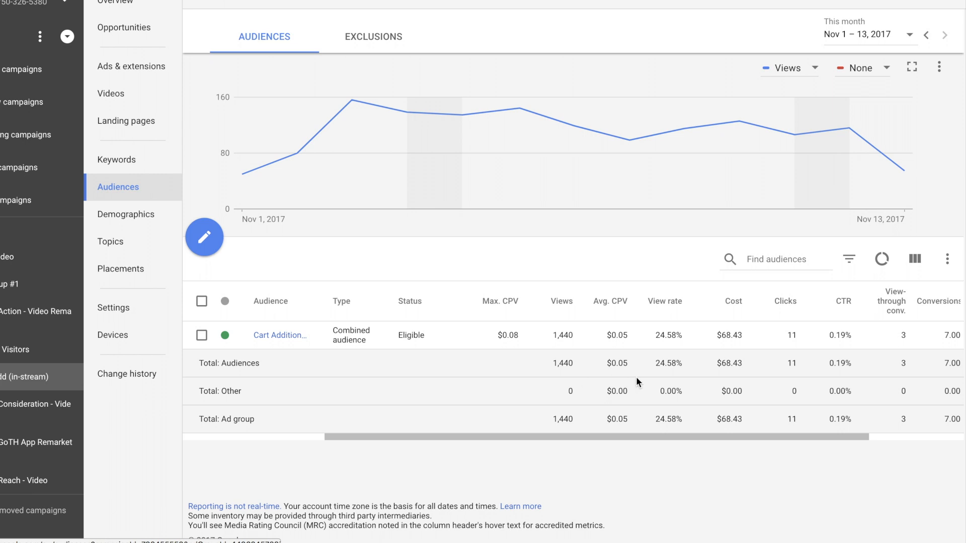
pyautogui.hscroll(5, 629, 379)
pyautogui.click(15, 349)
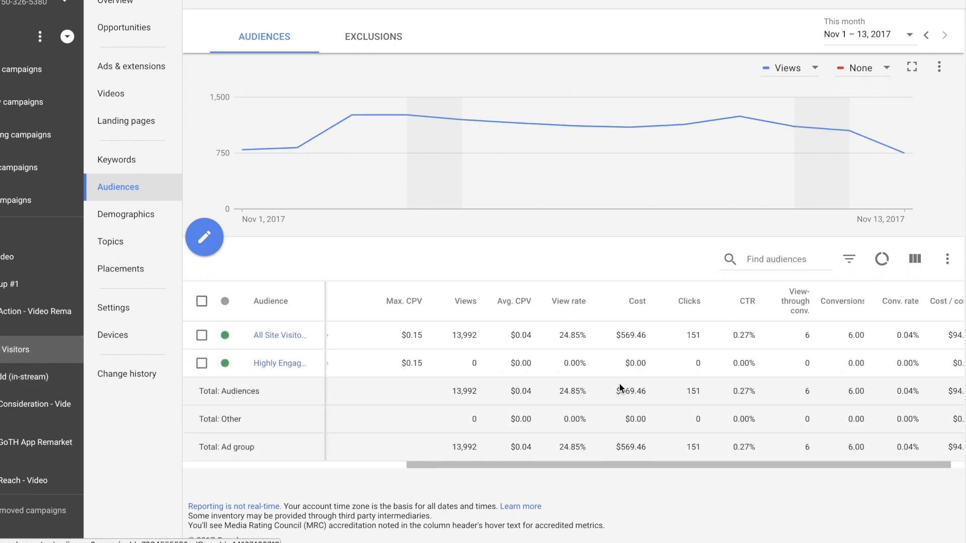
pyautogui.hscroll(-5, 619, 388)
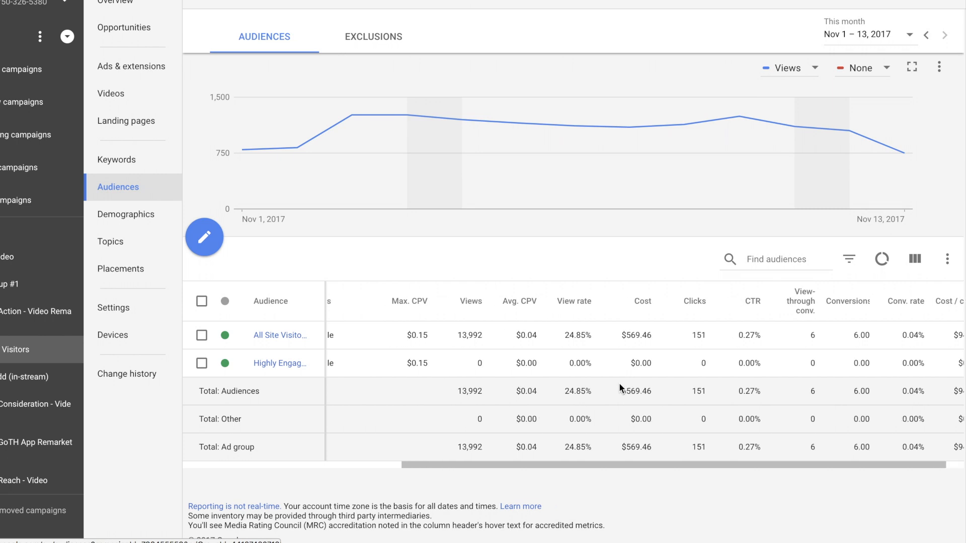
pyautogui.hscroll(1, 617, 385)
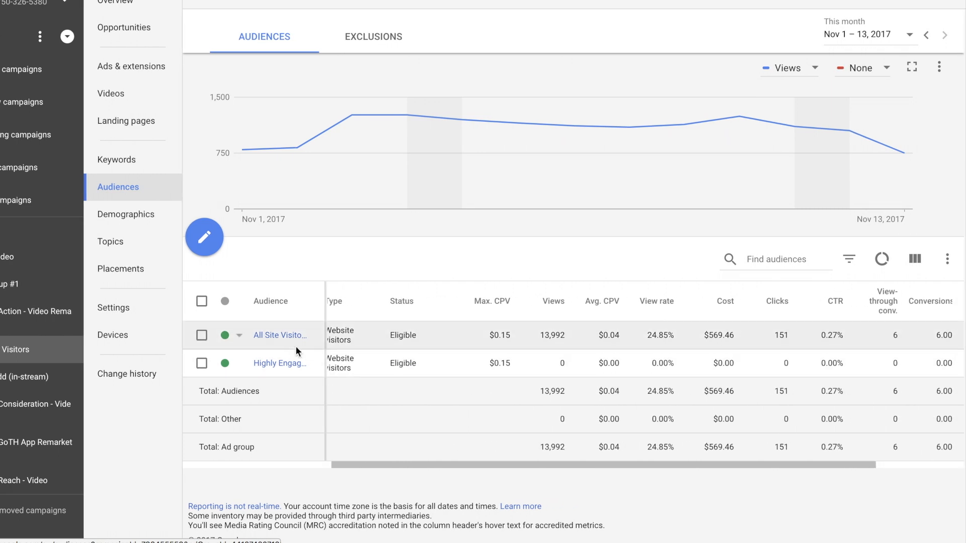
# Pause the All Site Visitors audience in its ad group and check its cost per conversion
pyautogui.click(227, 340)
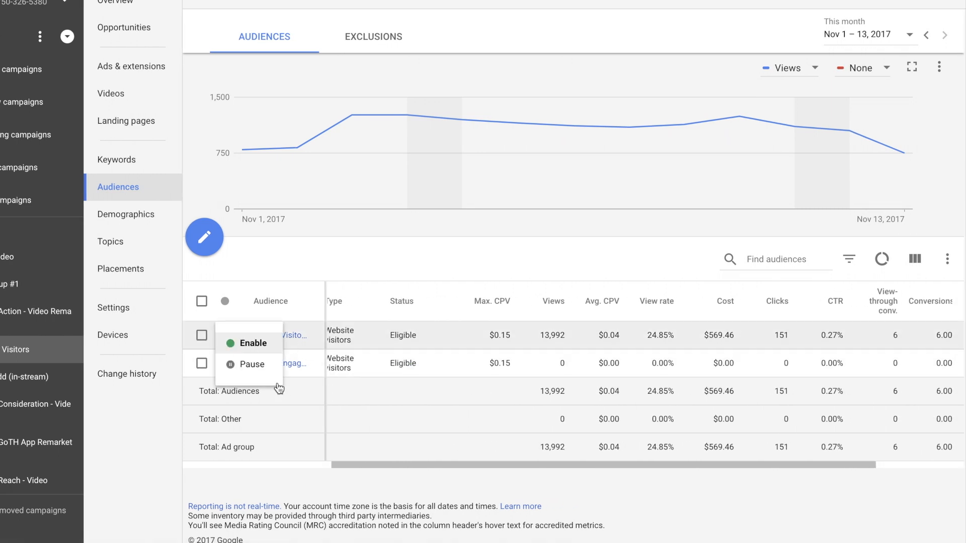
pyautogui.click(269, 369)
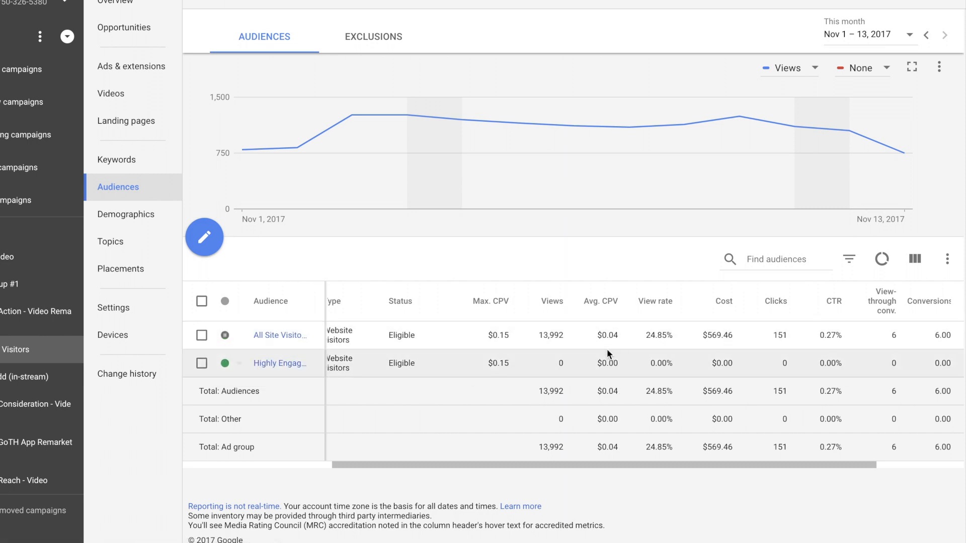
pyautogui.hscroll(3, 608, 349)
pyautogui.doubleClick(942, 335)
pyautogui.click(929, 344)
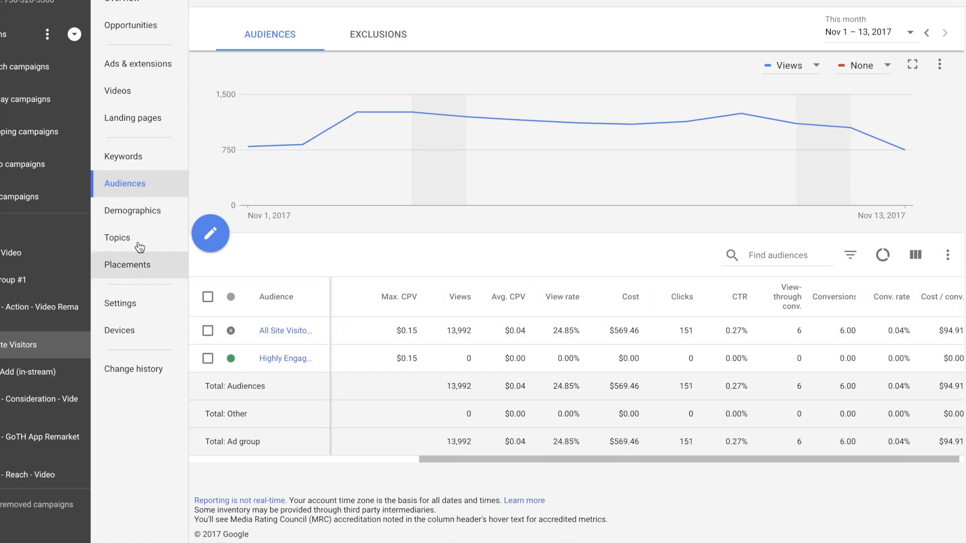
# Open the ad group's age demographics and show the Conversions column set
pyautogui.click(140, 222)
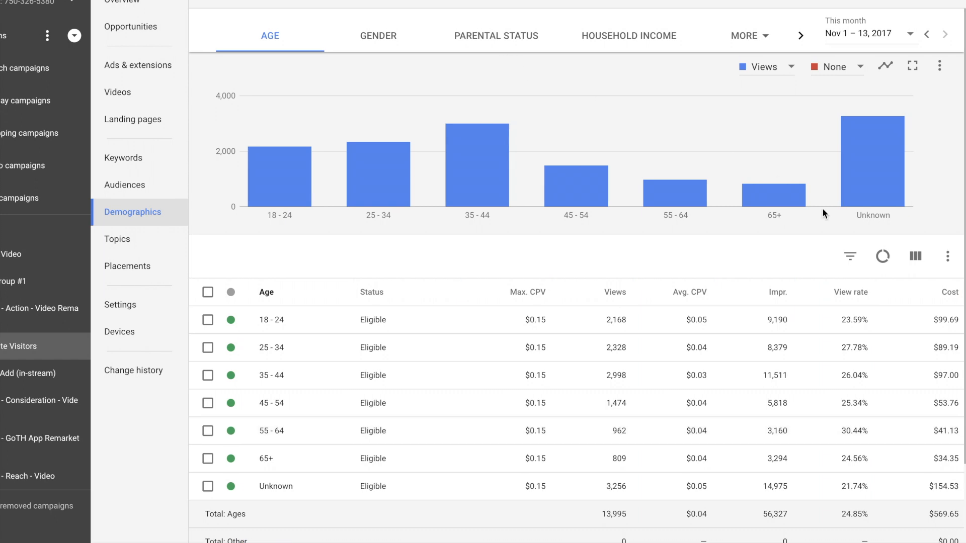
pyautogui.click(924, 260)
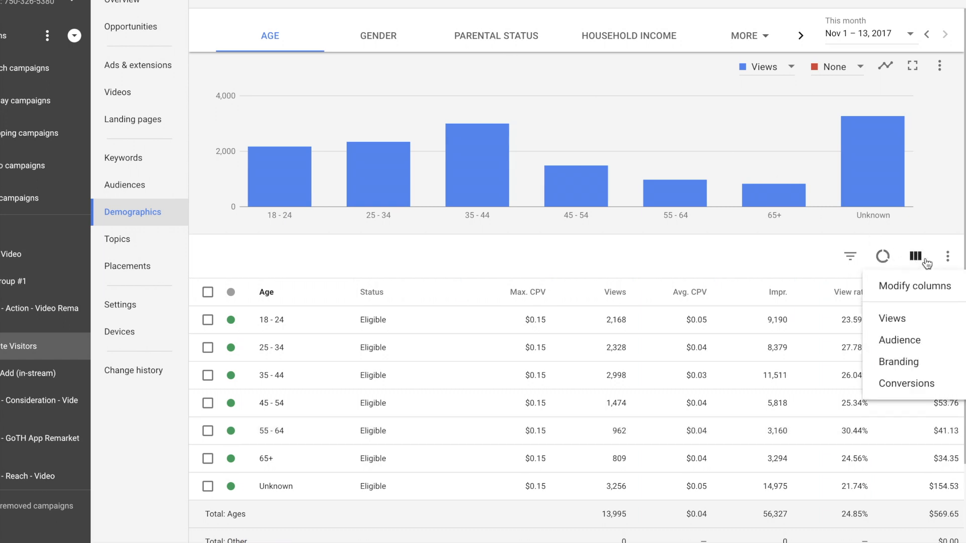
pyautogui.click(898, 383)
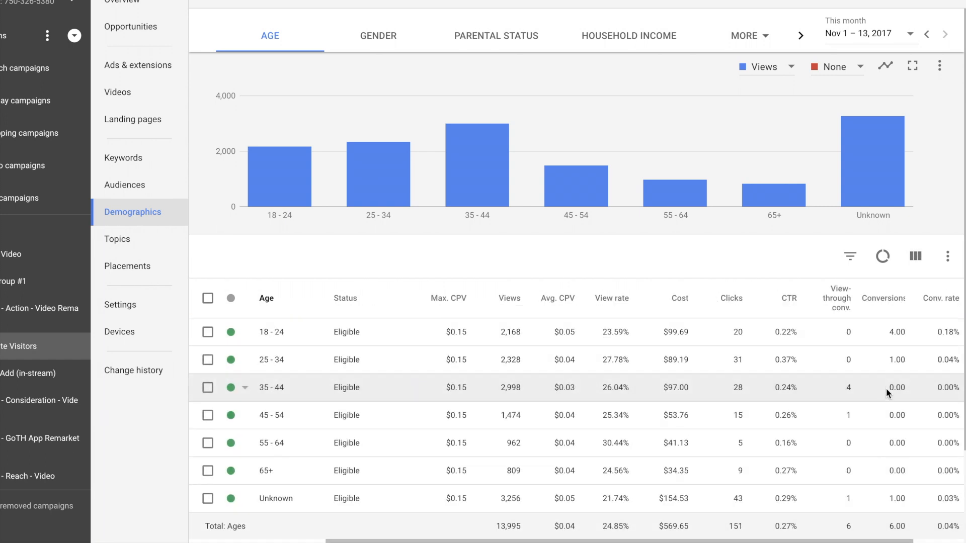
# Examine conversions, conversion rate and cost per conversion for each age range
pyautogui.scroll(-1, 886, 389)
pyautogui.hscroll(2, 882, 388)
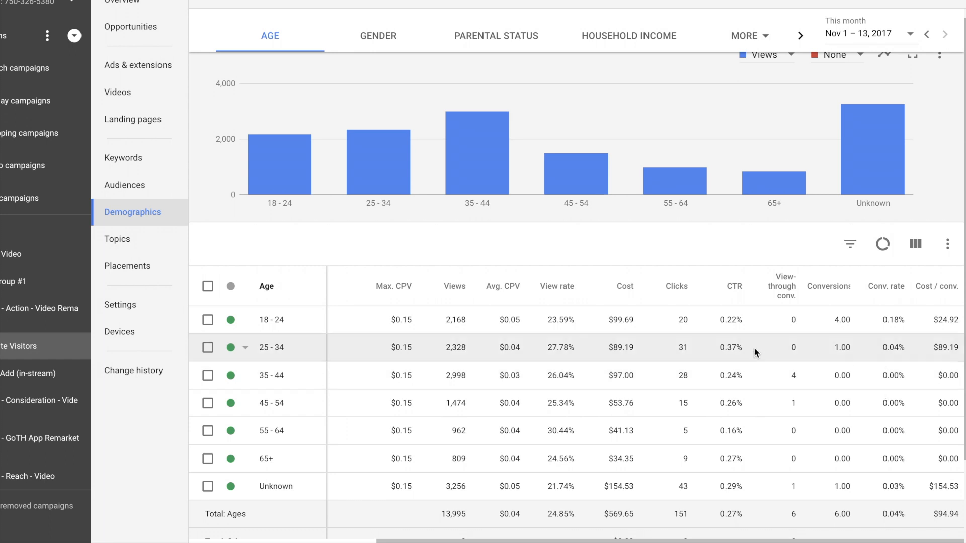
pyautogui.hscroll(-2, 753, 347)
pyautogui.hscroll(2, 754, 347)
pyautogui.scroll(-1, 753, 347)
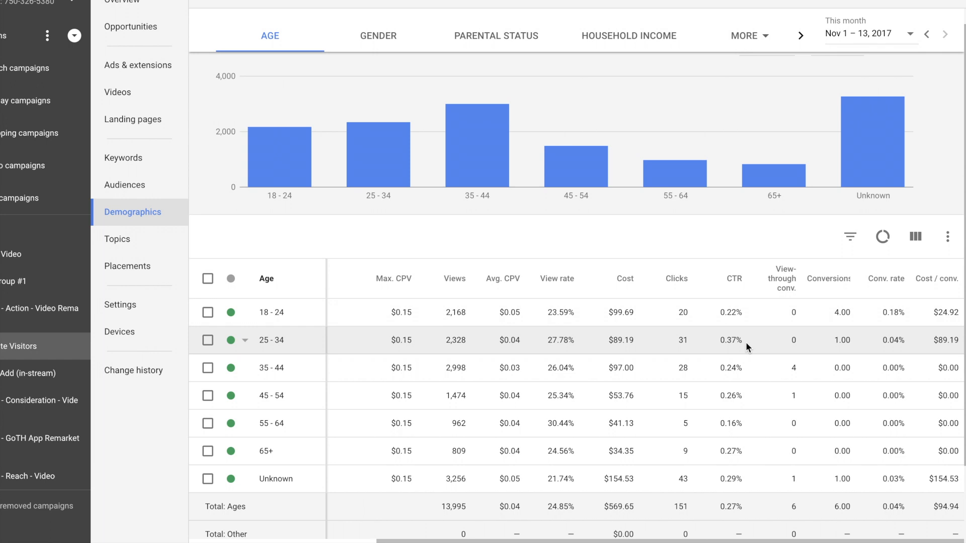
pyautogui.hscroll(-1, 745, 342)
pyautogui.scroll(1, 746, 341)
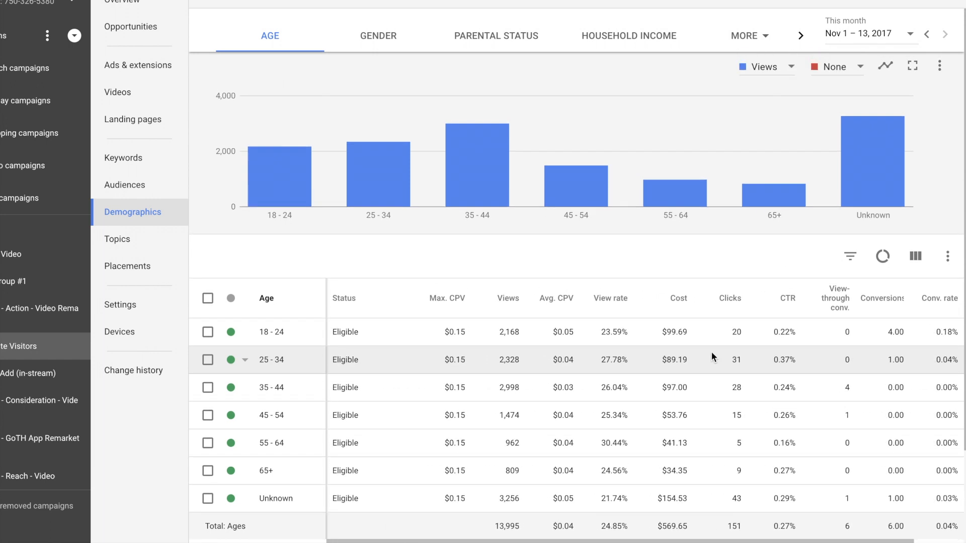
pyautogui.hscroll(1, 461, 360)
# Show the Conversions column set for the gender demographics and exclude Male from the ad group
pyautogui.click(377, 37)
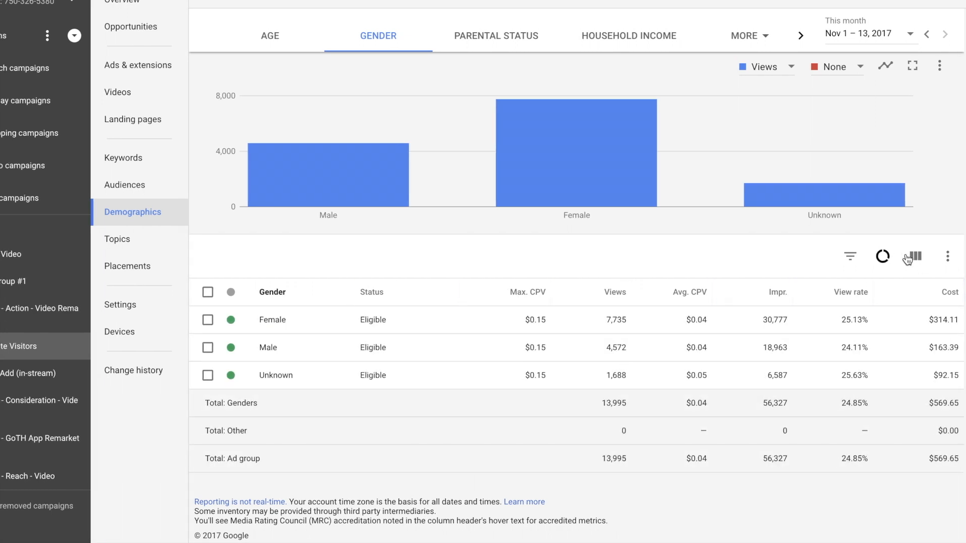
pyautogui.click(907, 257)
pyautogui.click(885, 383)
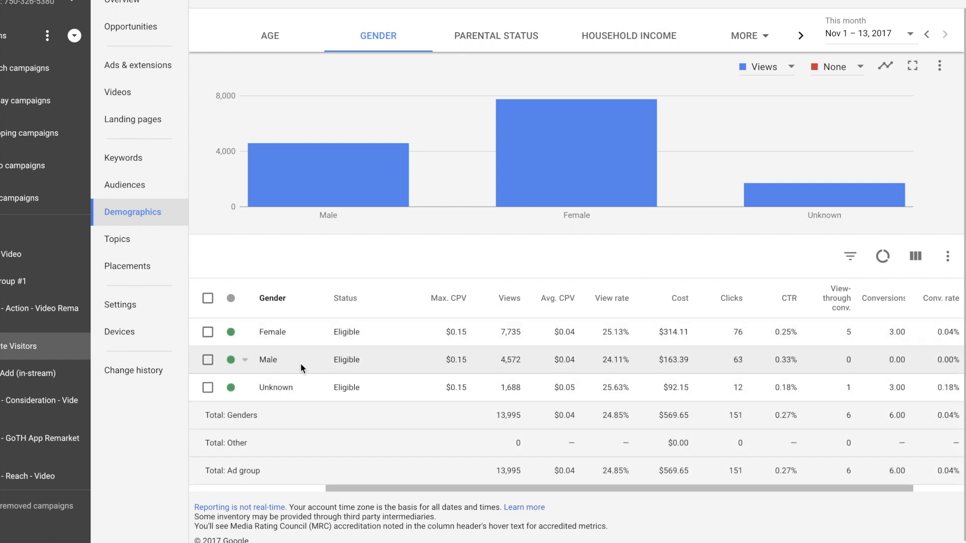
pyautogui.click(243, 360)
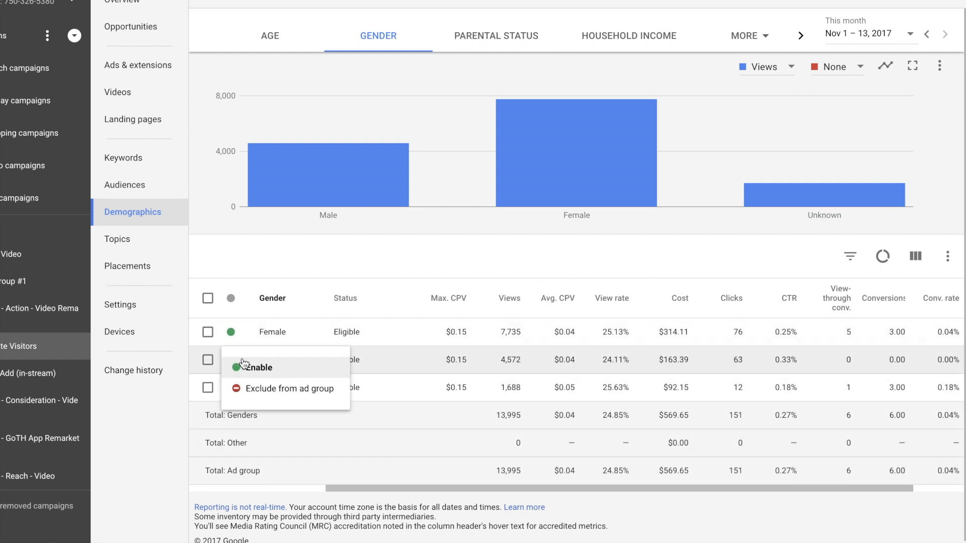
pyautogui.click(269, 399)
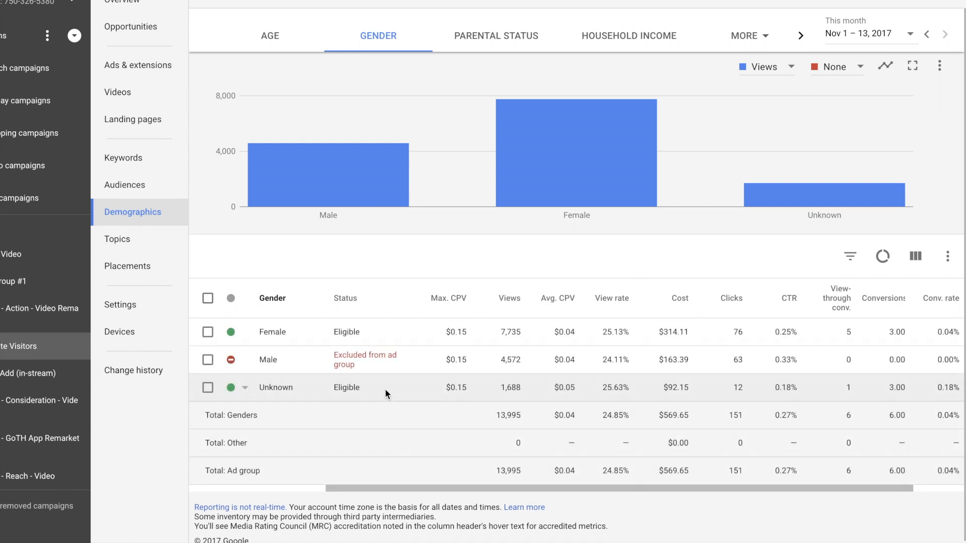
# Show the Conversions column set for the ad group's parental status demographics
pyautogui.click(515, 40)
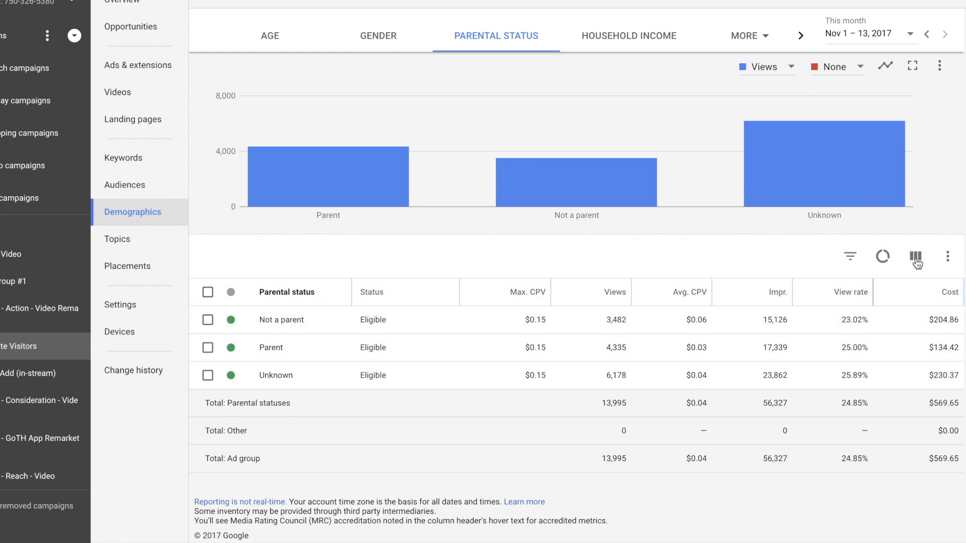
pyautogui.click(916, 260)
pyautogui.click(910, 381)
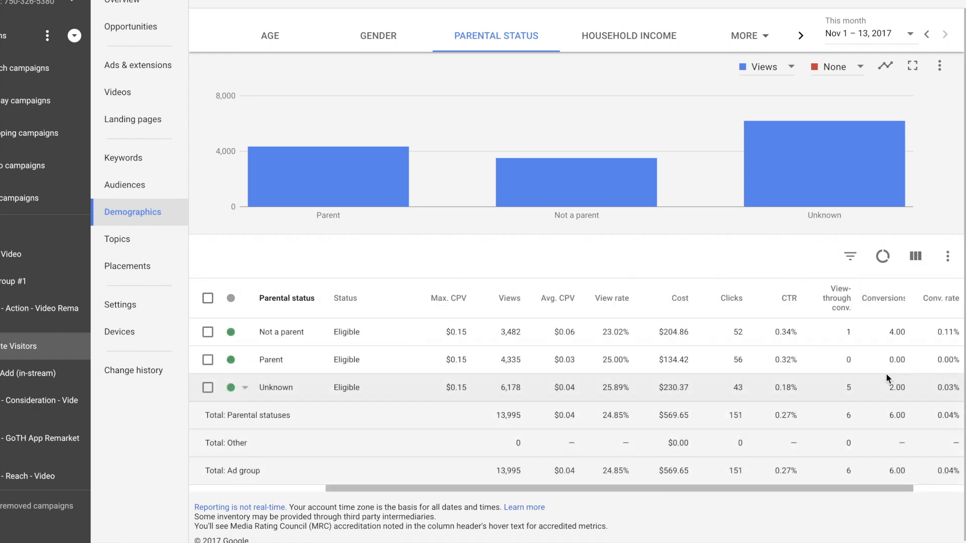
# View the parental status data as a chart over time and as an expanded summary chart
pyautogui.click(745, 40)
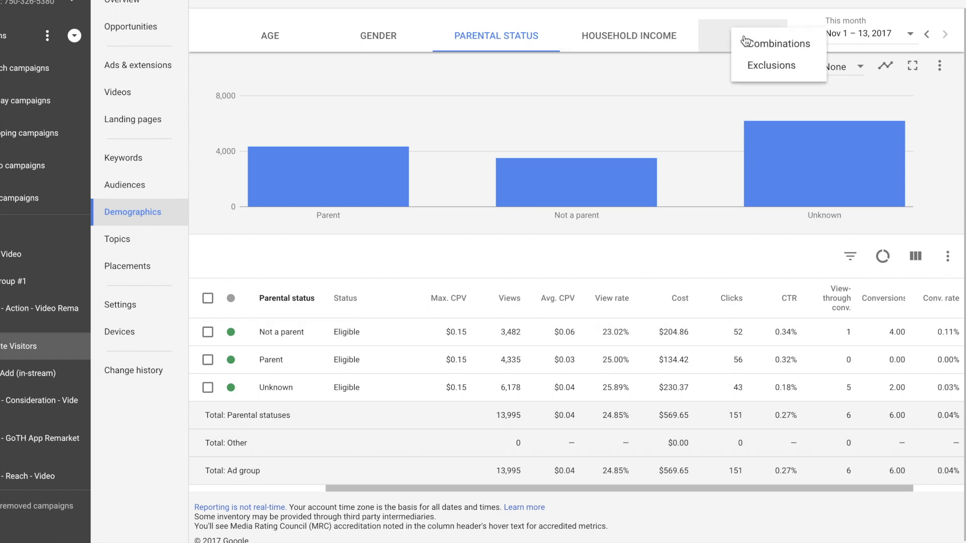
pyautogui.click(758, 2)
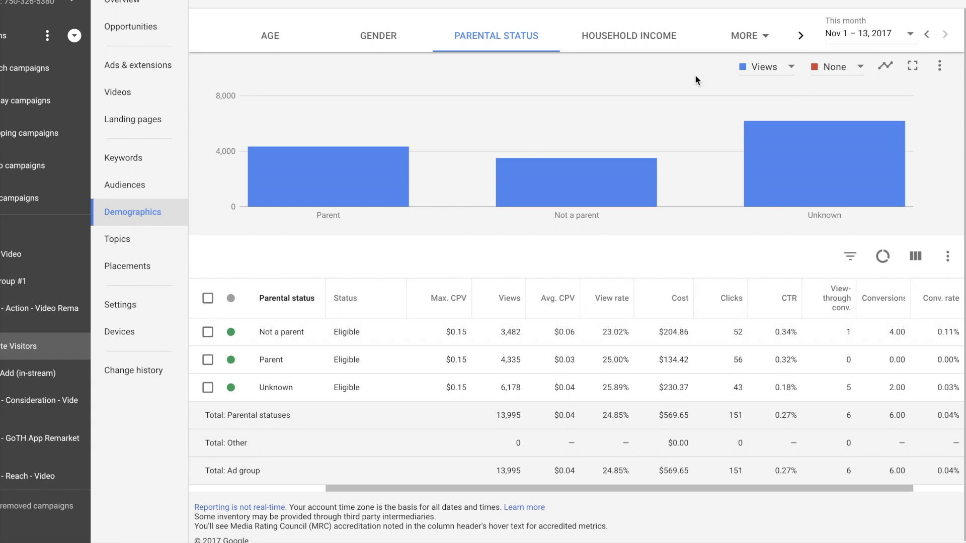
pyautogui.click(886, 72)
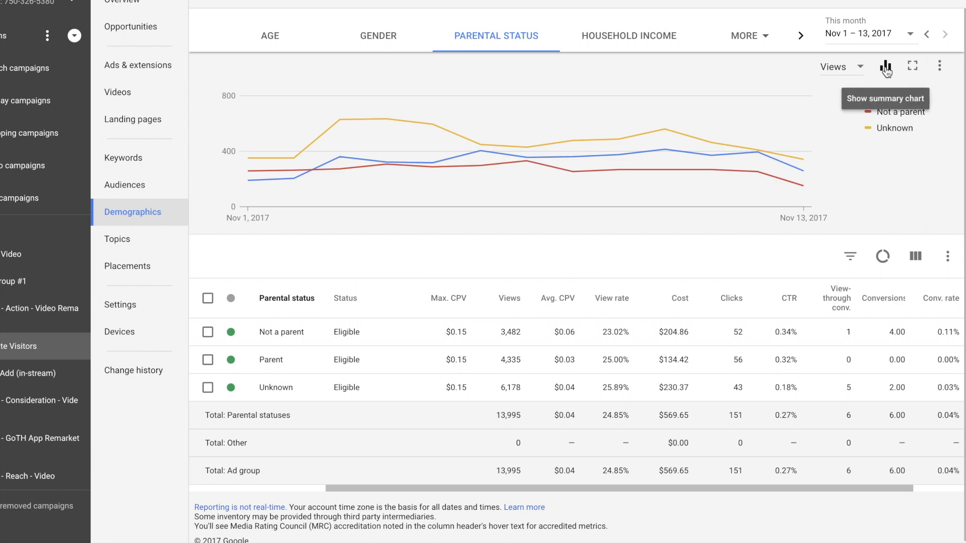
pyautogui.click(888, 73)
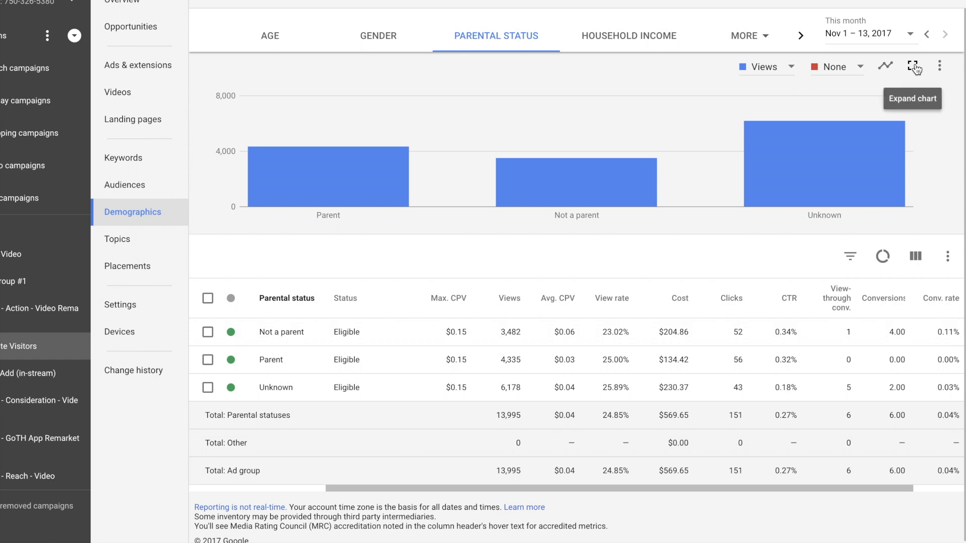
pyautogui.click(913, 67)
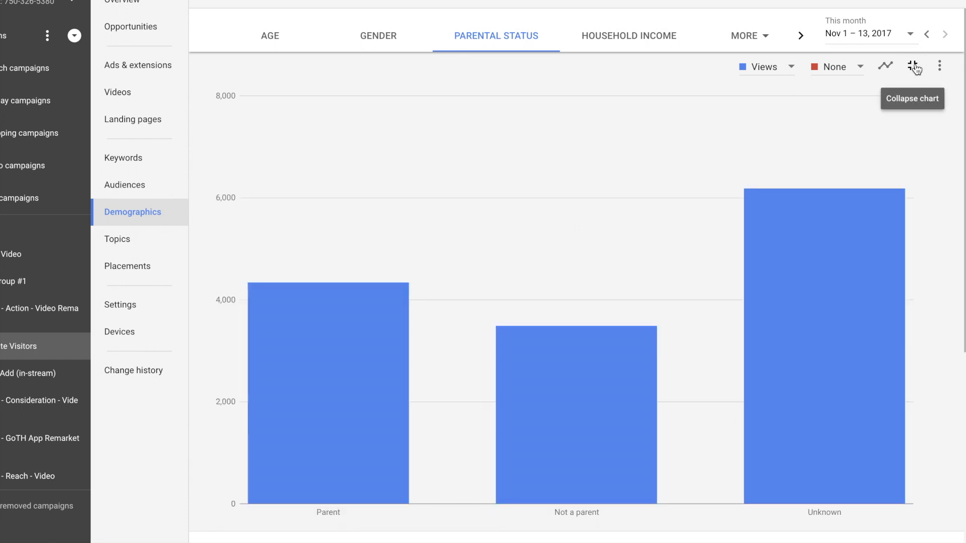
pyautogui.click(914, 68)
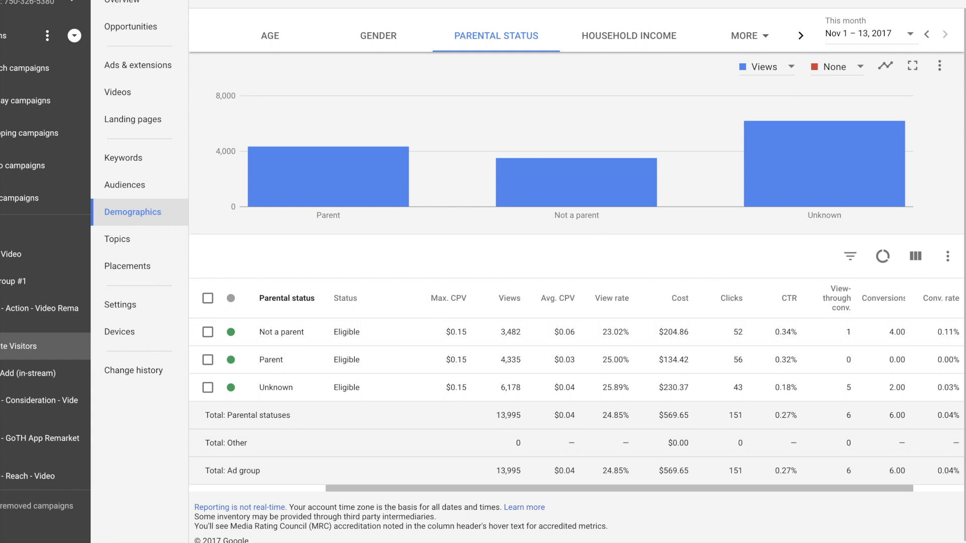
# Browse the predefined reports (formerly Dimensions), including the extension, geographic, conversion, time and basic report types
pyautogui.click(696, 1)
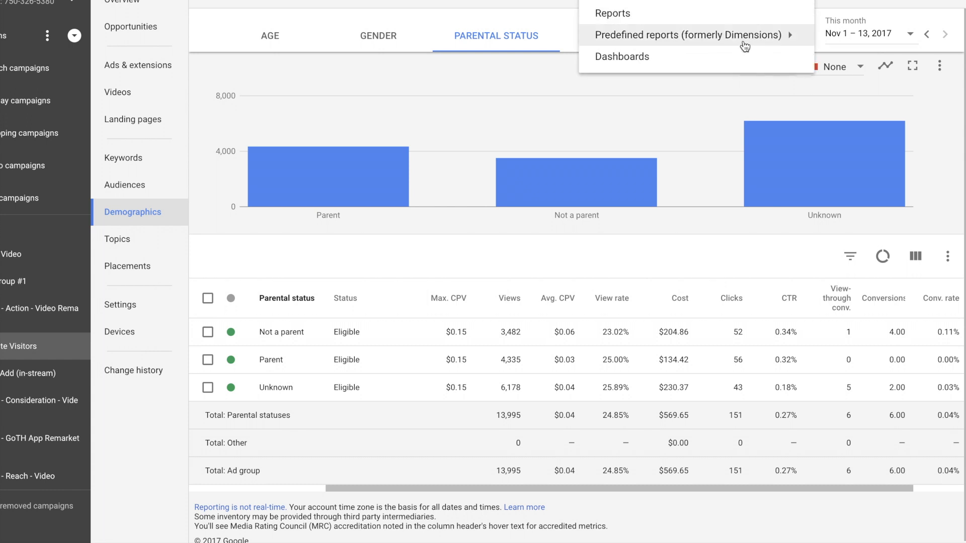
pyautogui.moveTo(742, 44)
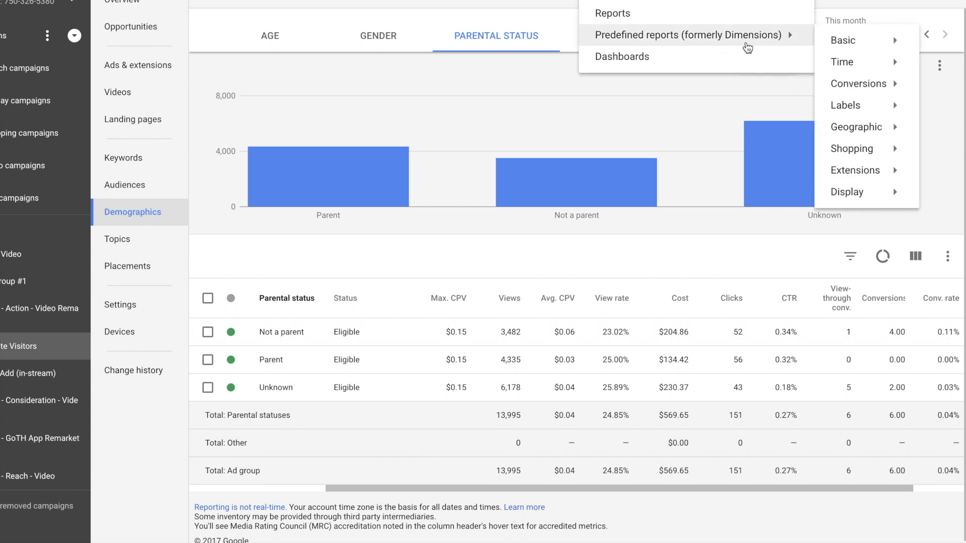
pyautogui.moveTo(889, 200)
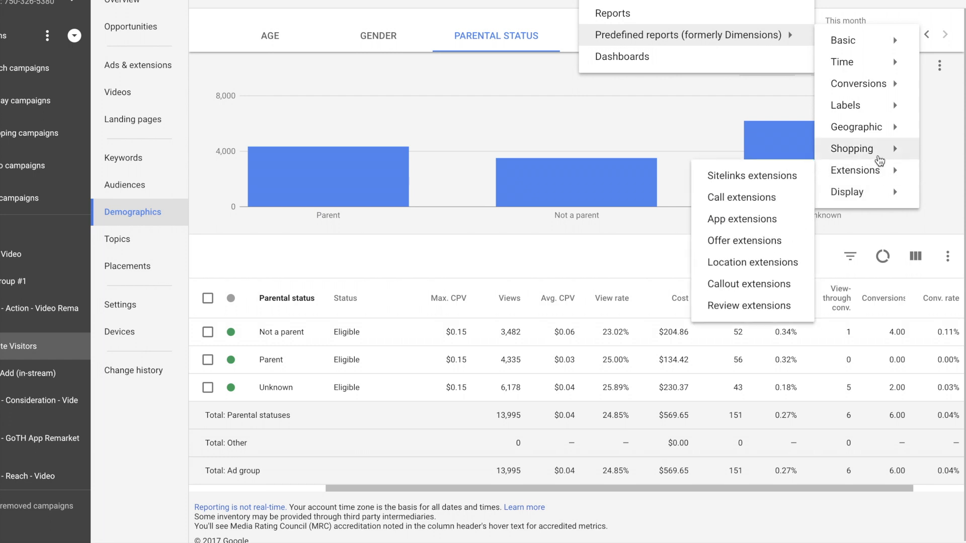
pyautogui.moveTo(881, 134)
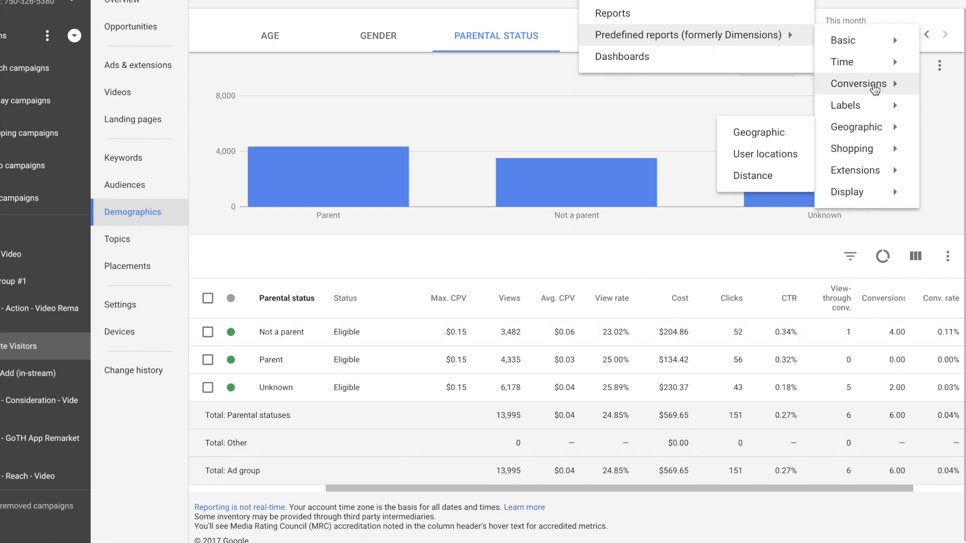
pyautogui.moveTo(875, 89)
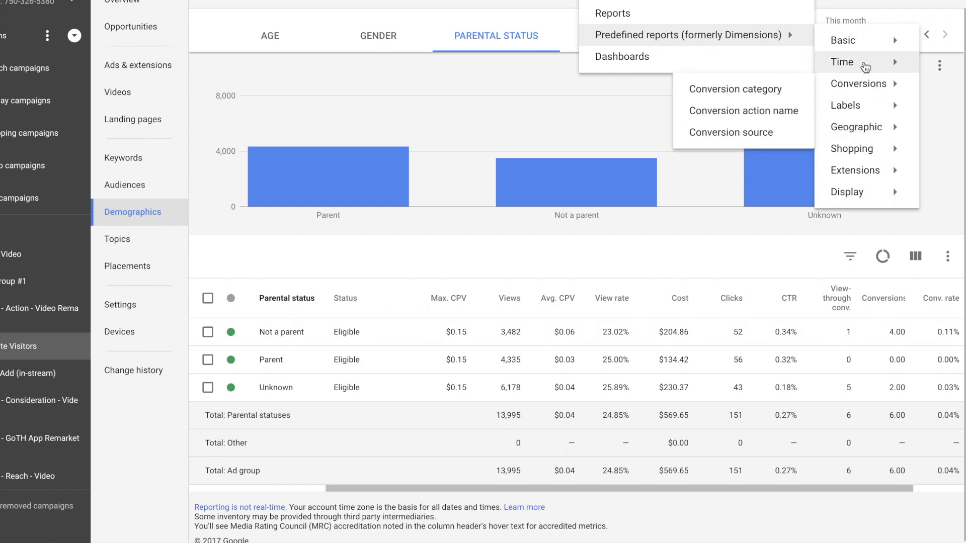
pyautogui.moveTo(865, 66)
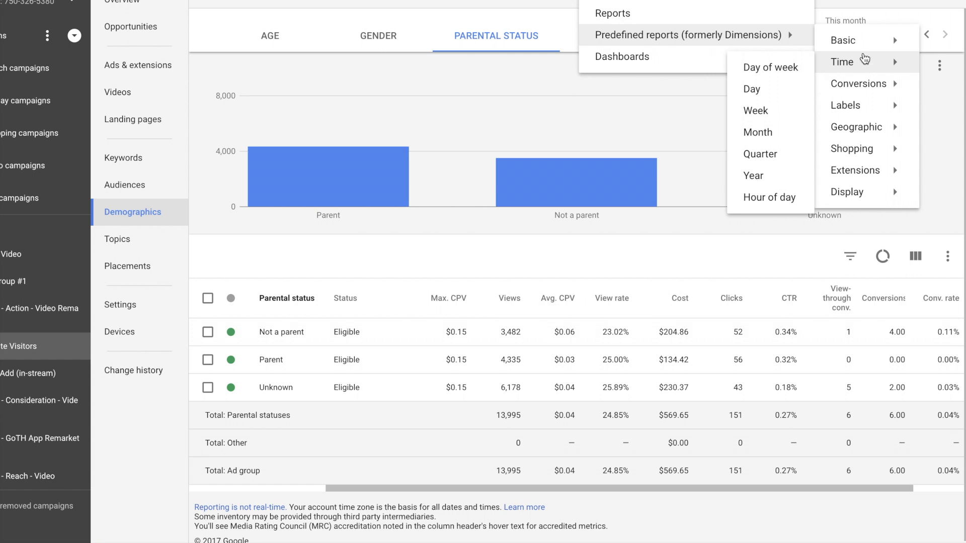
pyautogui.moveTo(863, 50)
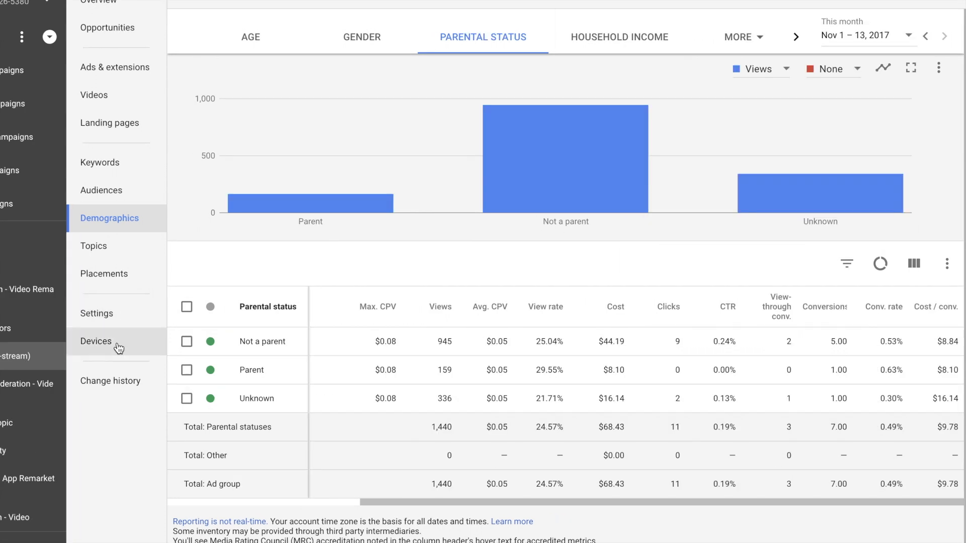
# Try to set the mobile phones bid adjustment of the in-stream ad group to a 50% decrease
pyautogui.click(135, 353)
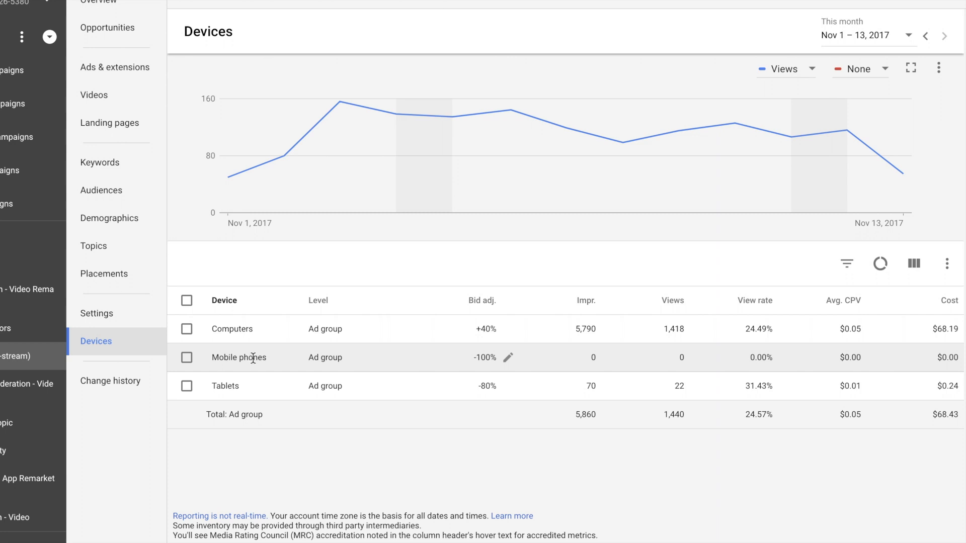
pyautogui.click(507, 359)
pyautogui.click(443, 385)
pyautogui.click(451, 424)
pyautogui.click(536, 389)
pyautogui.write('50')
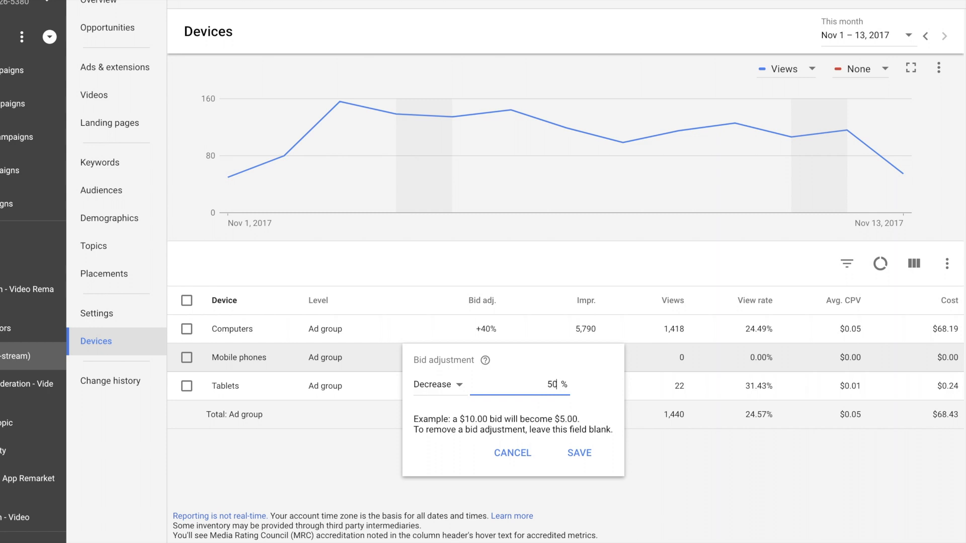
pyautogui.click(581, 454)
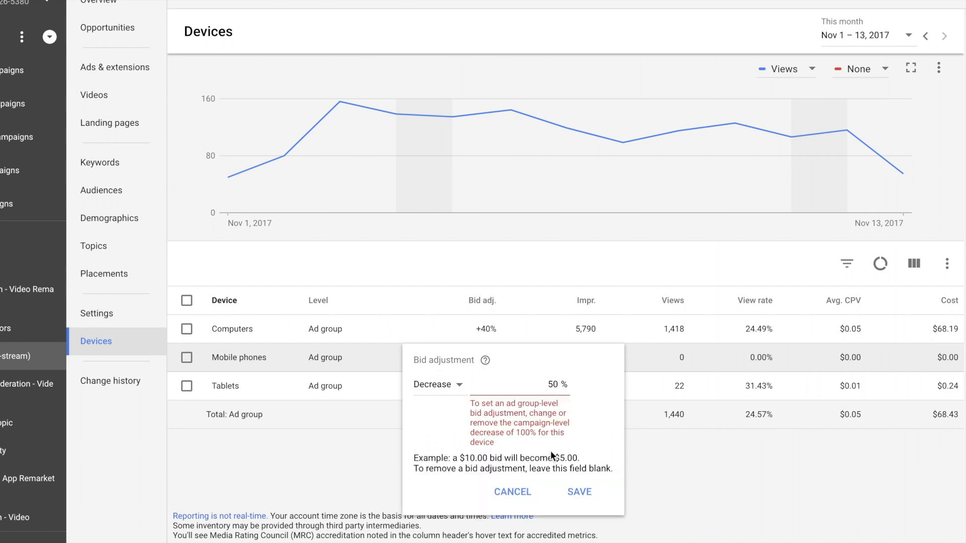
pyautogui.click(576, 494)
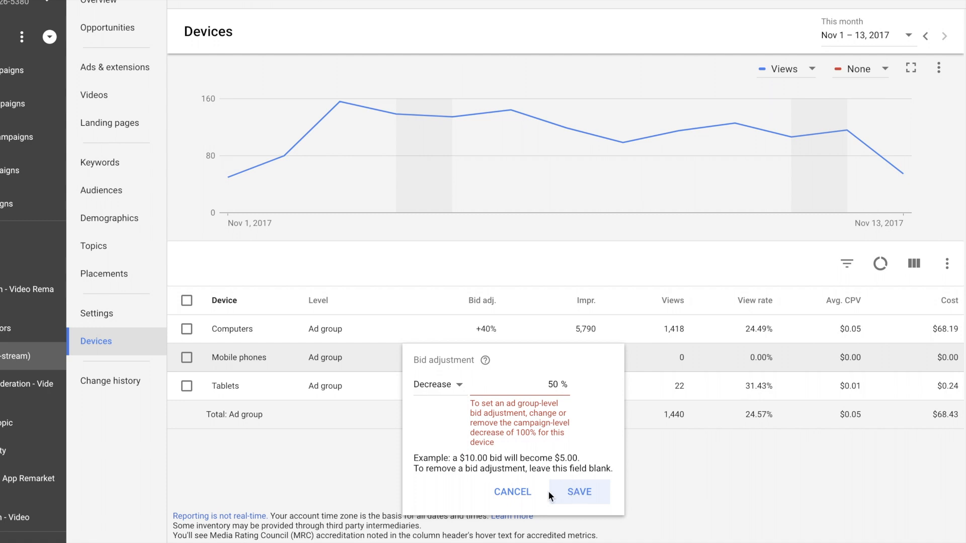
pyautogui.click(512, 492)
# Set the mobile phones bid adjustment of the Core - Action - Video Remarket campaign to a 50% decrease
pyautogui.click(25, 292)
pyautogui.click(497, 393)
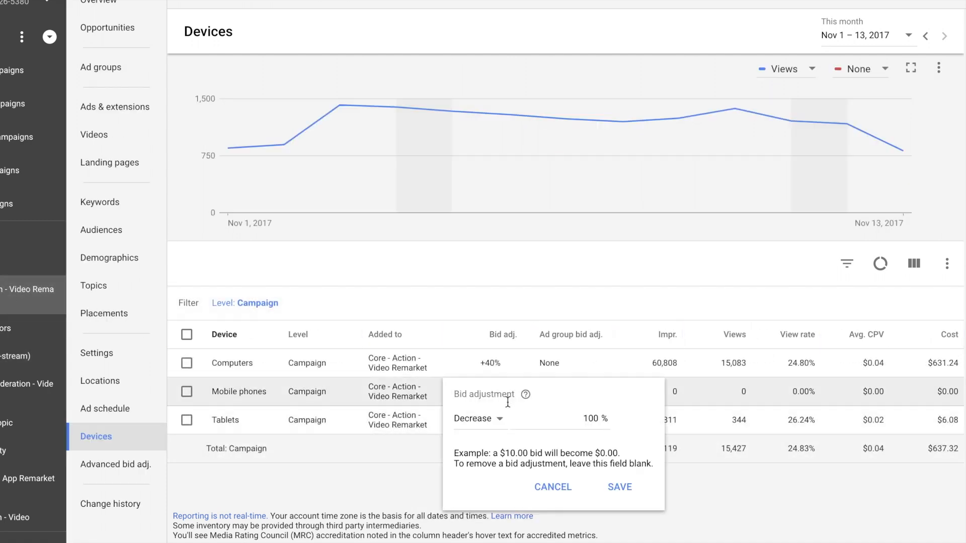
pyautogui.doubleClick(588, 419)
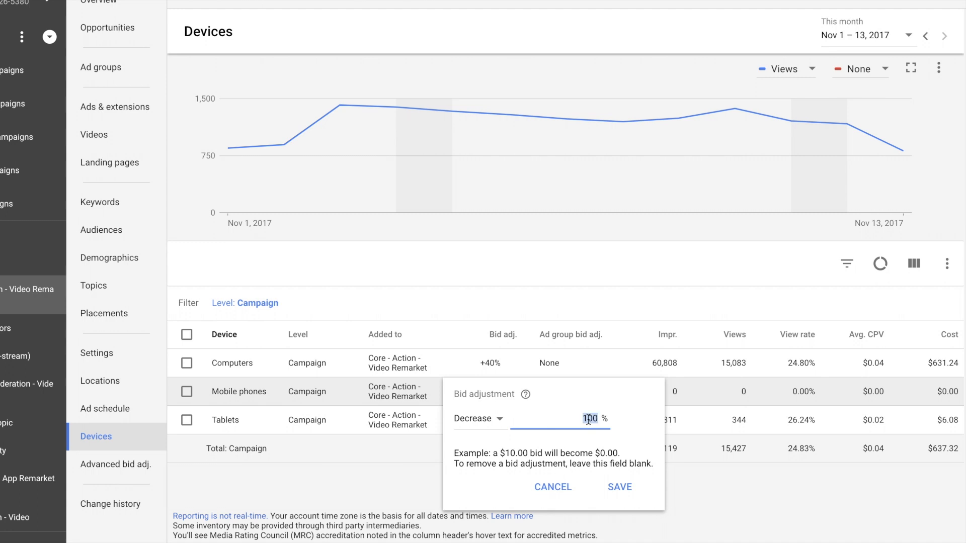
pyautogui.write('50')
pyautogui.click(620, 487)
# Add the Conversions and Cost / conv. columns to the campaign's devices table
pyautogui.click(921, 270)
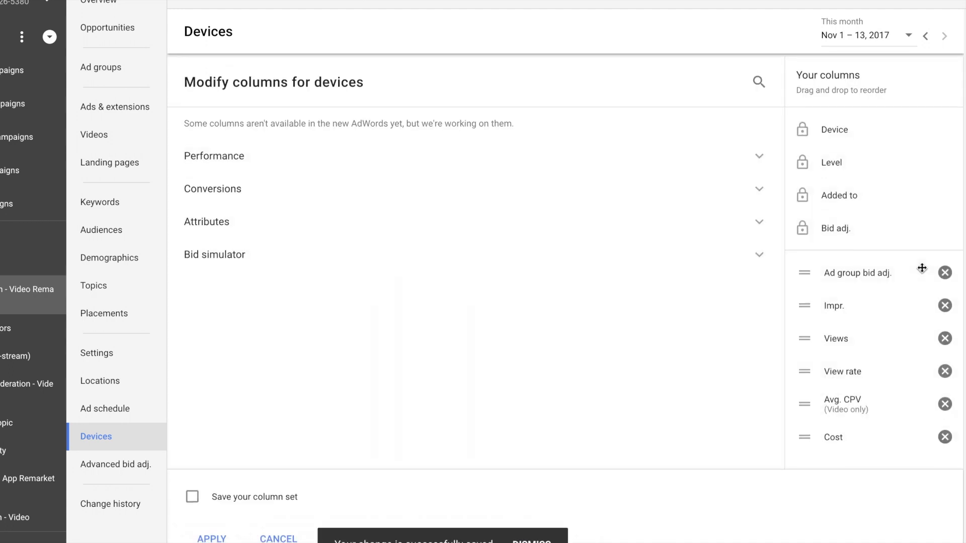
pyautogui.click(277, 540)
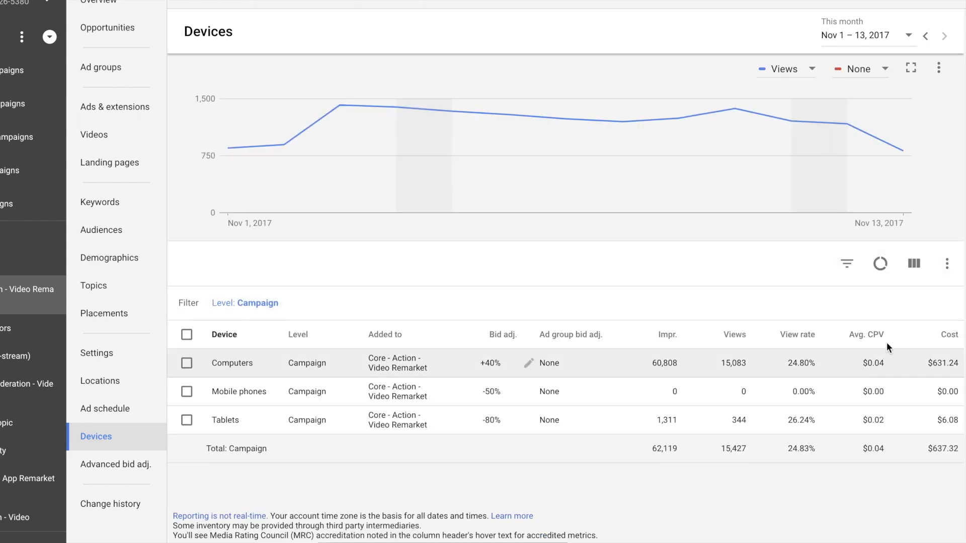
pyautogui.click(915, 266)
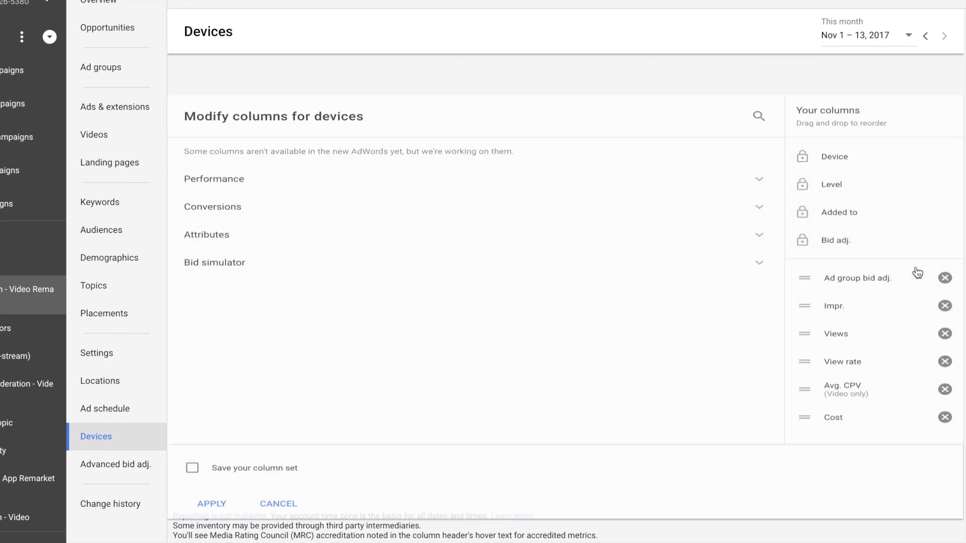
pyautogui.click(191, 190)
pyautogui.click(192, 228)
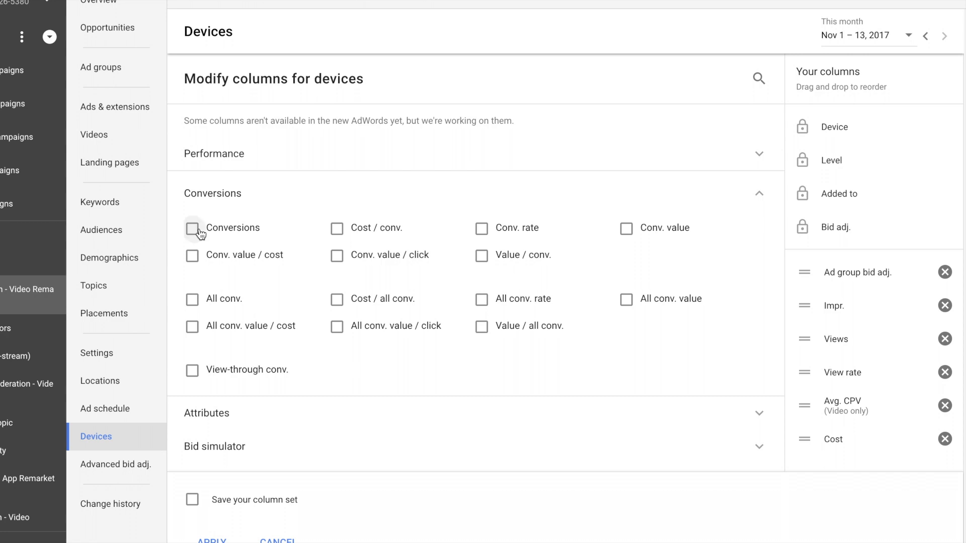
pyautogui.click(337, 228)
pyautogui.click(209, 537)
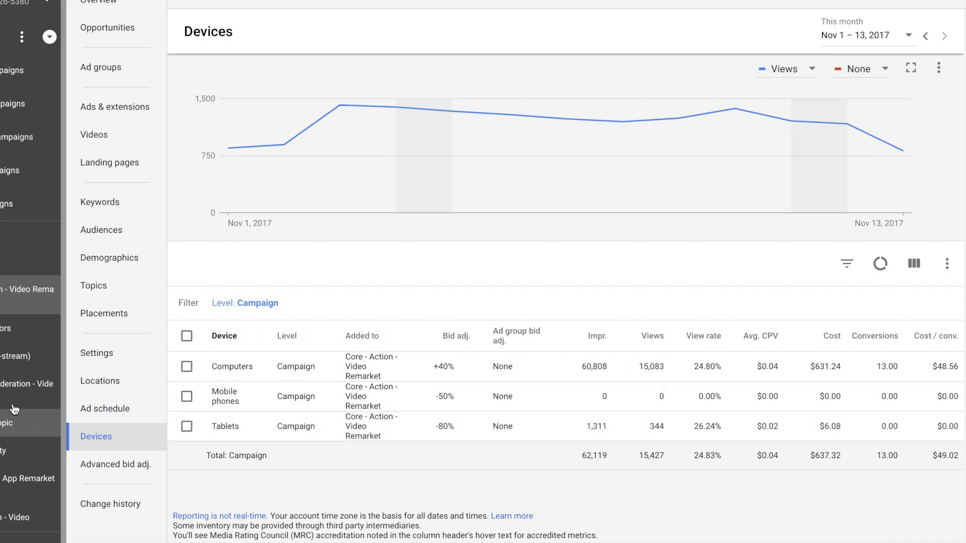
# Open the Affinity2+Topic ad group in the Consideration video campaign and review its topics and audiences
pyautogui.click(35, 385)
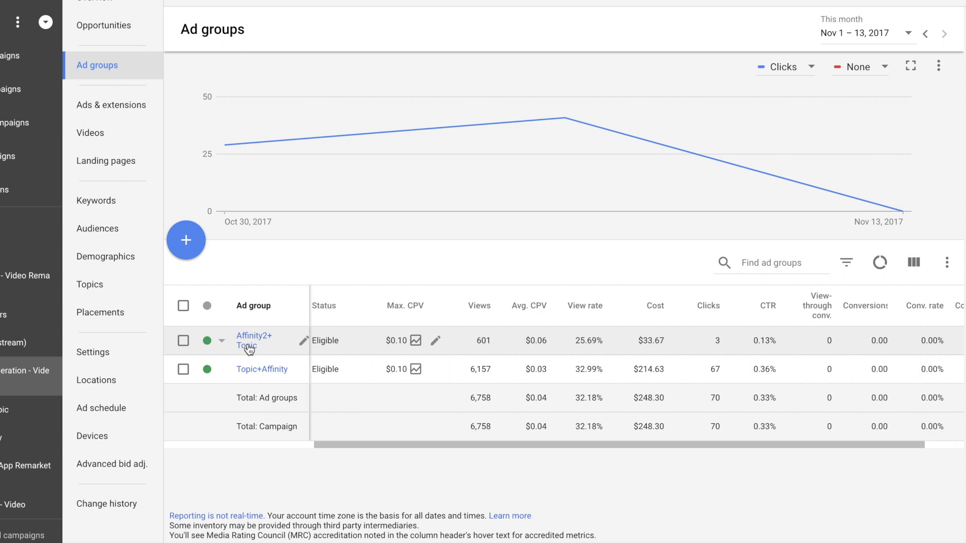
pyautogui.click(248, 346)
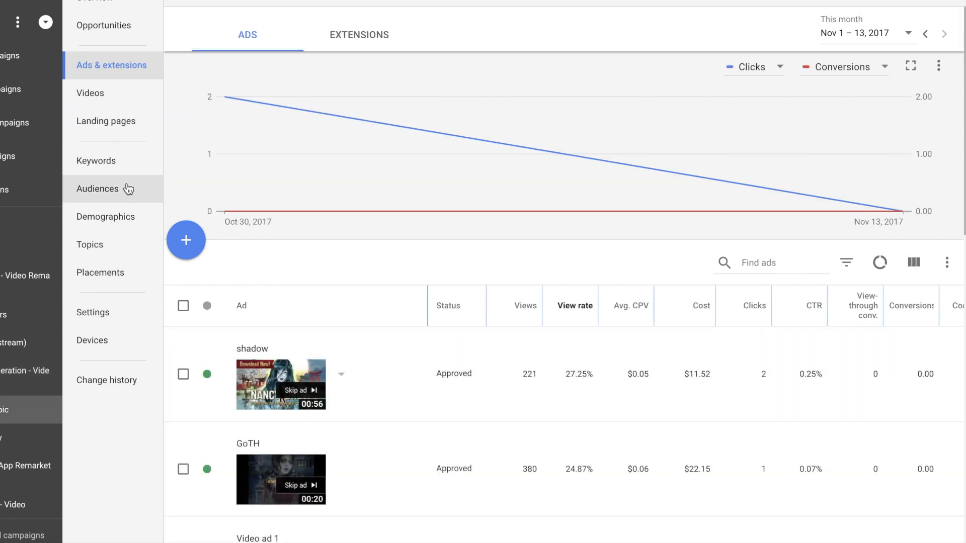
pyautogui.click(124, 243)
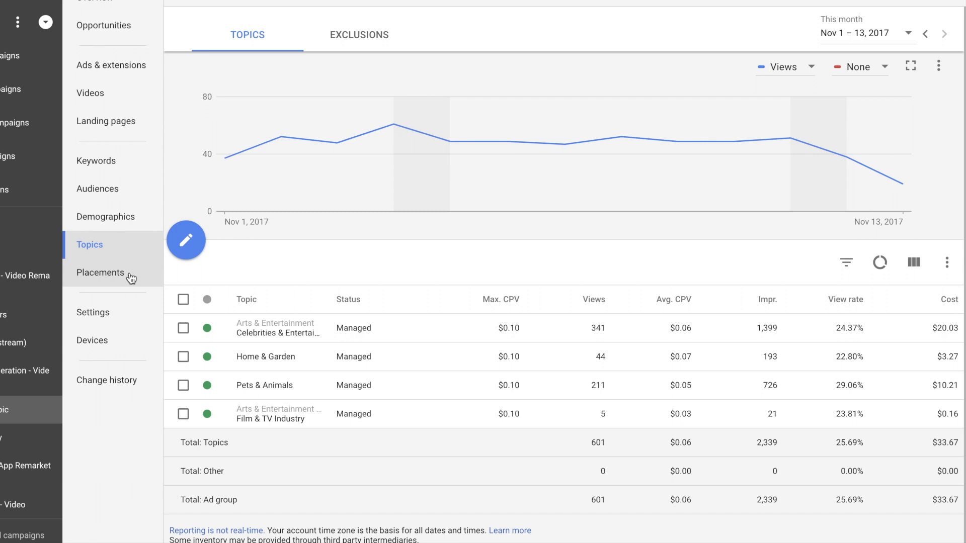
pyautogui.click(126, 195)
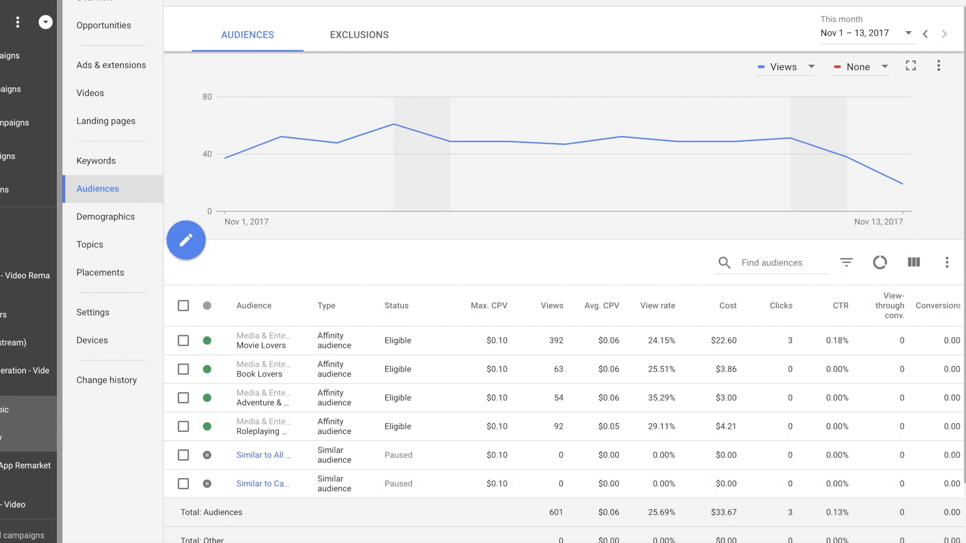
# Review the audiences and topics of the Topic+Affinity ad group and compare them with the topics of Affinity2+Topic
pyautogui.click(25, 437)
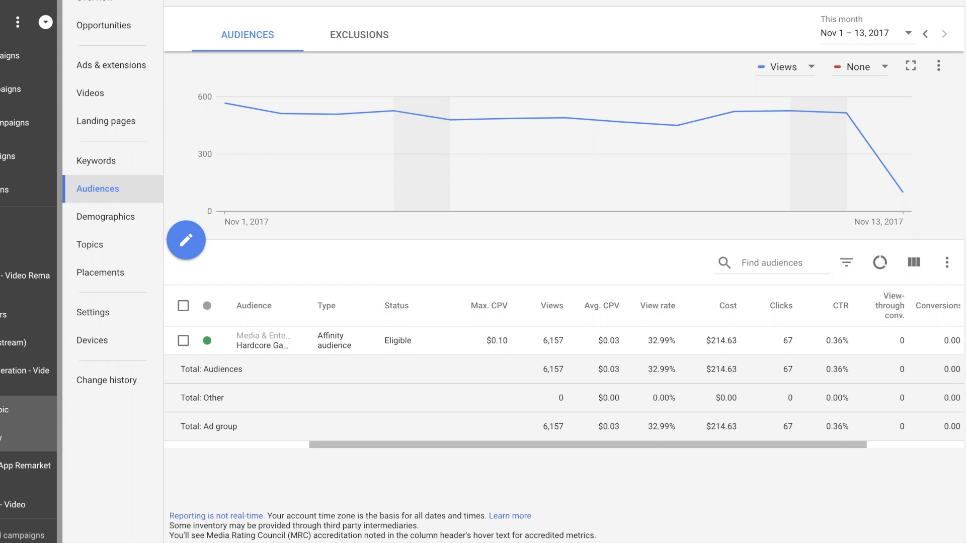
pyautogui.click(98, 244)
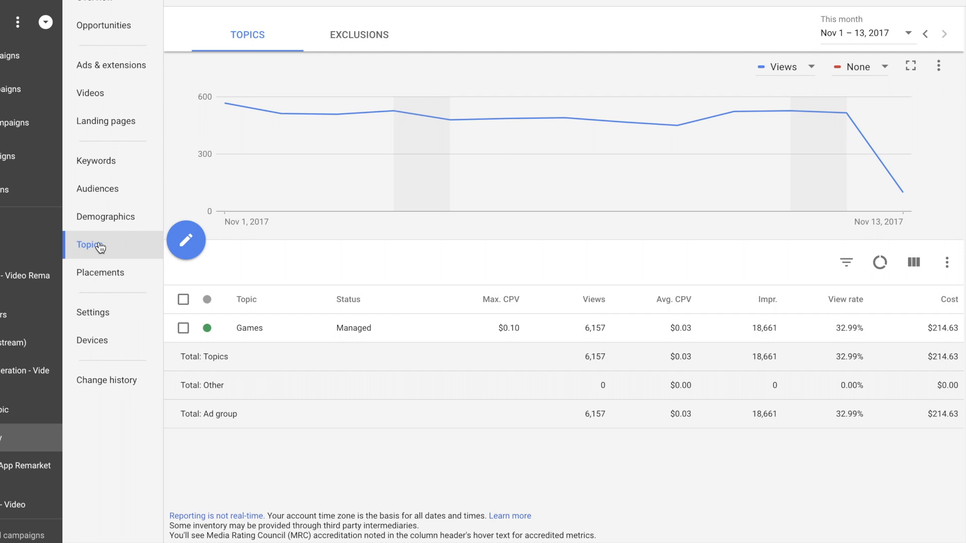
pyautogui.click(1, 412)
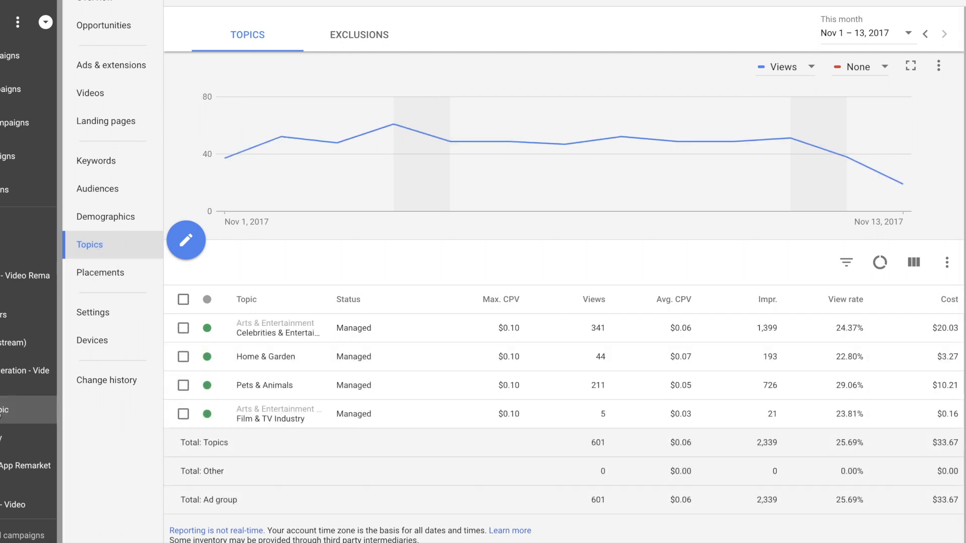
pyautogui.scroll(-1, 548, 397)
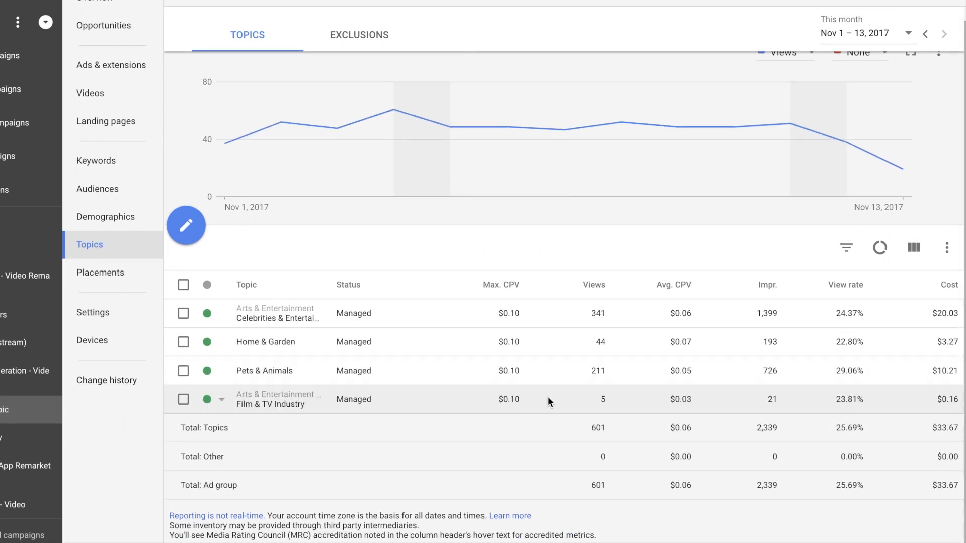
pyautogui.scroll(1, 547, 396)
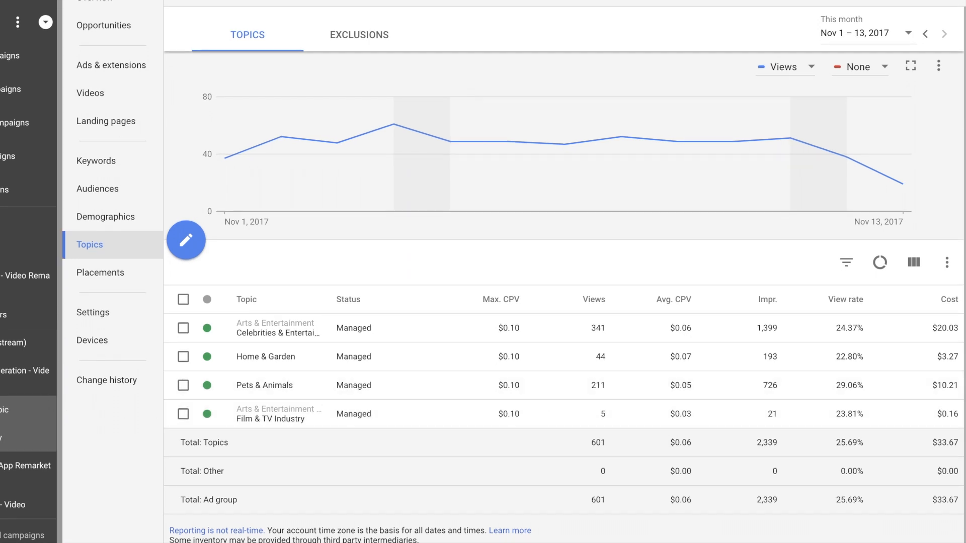
# Pause the Affinity2+ Topic ad group in the Consideration video campaign
pyautogui.click(27, 371)
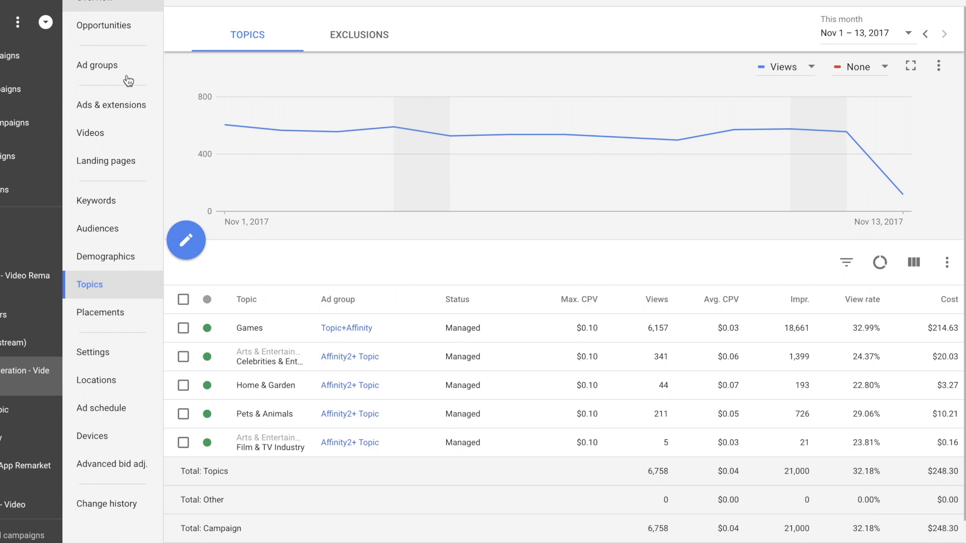
pyautogui.click(101, 66)
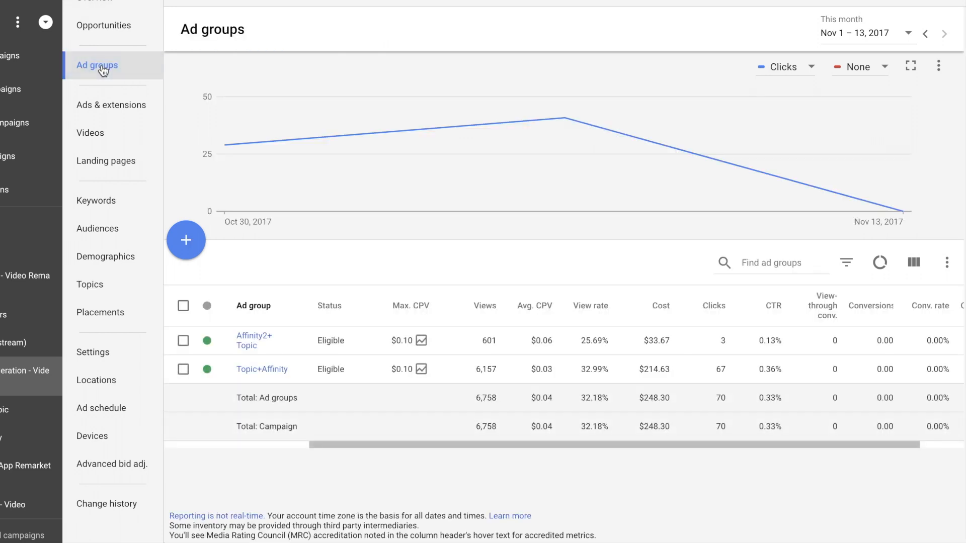
pyautogui.click(31, 415)
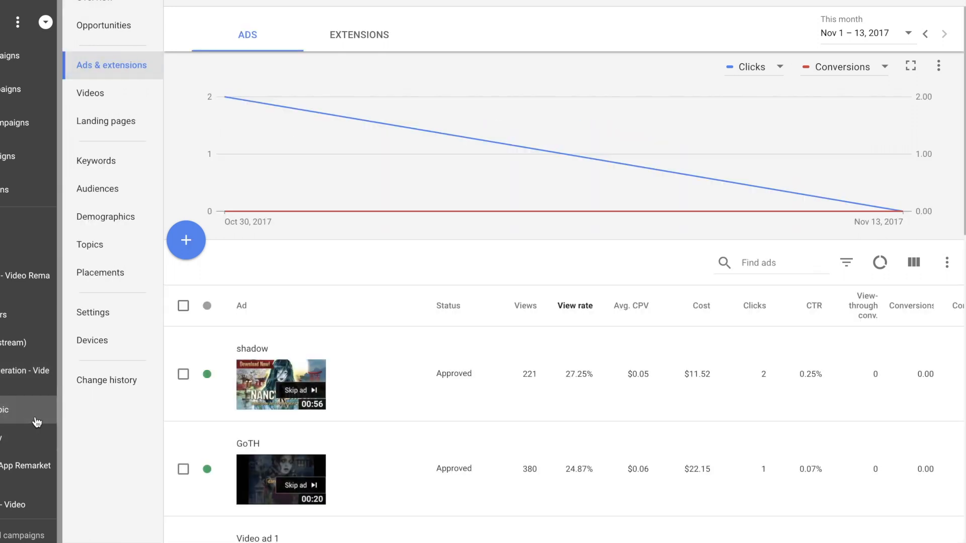
pyautogui.click(101, 6)
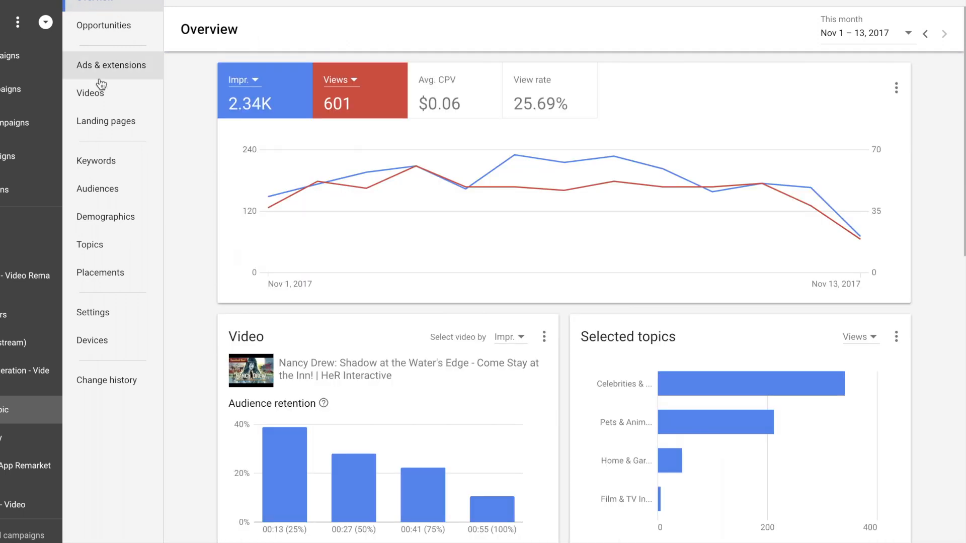
pyautogui.click(30, 372)
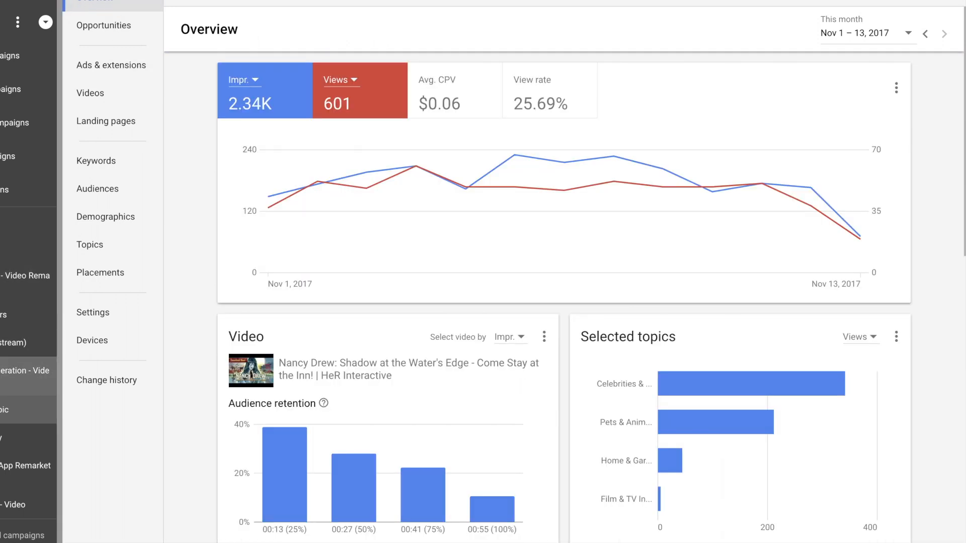
pyautogui.click(134, 67)
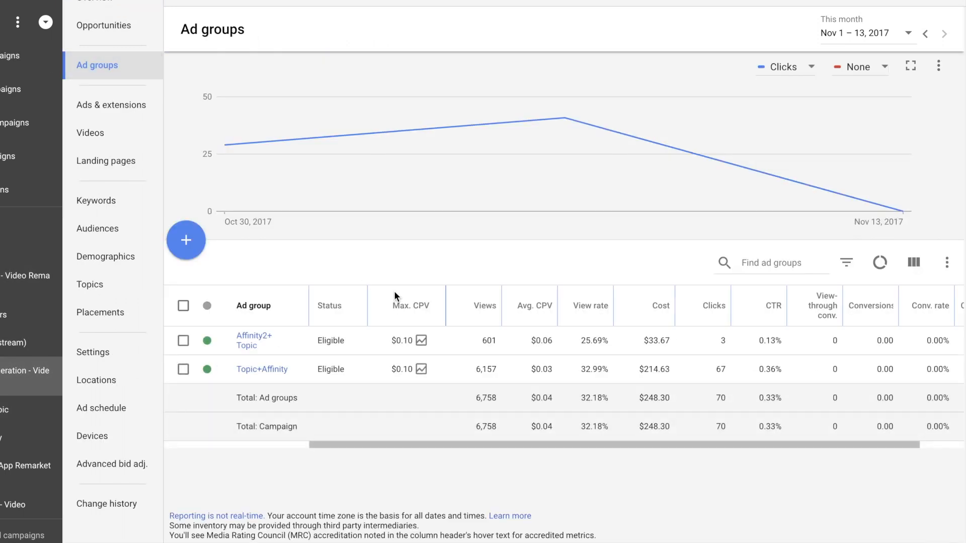
pyautogui.click(206, 340)
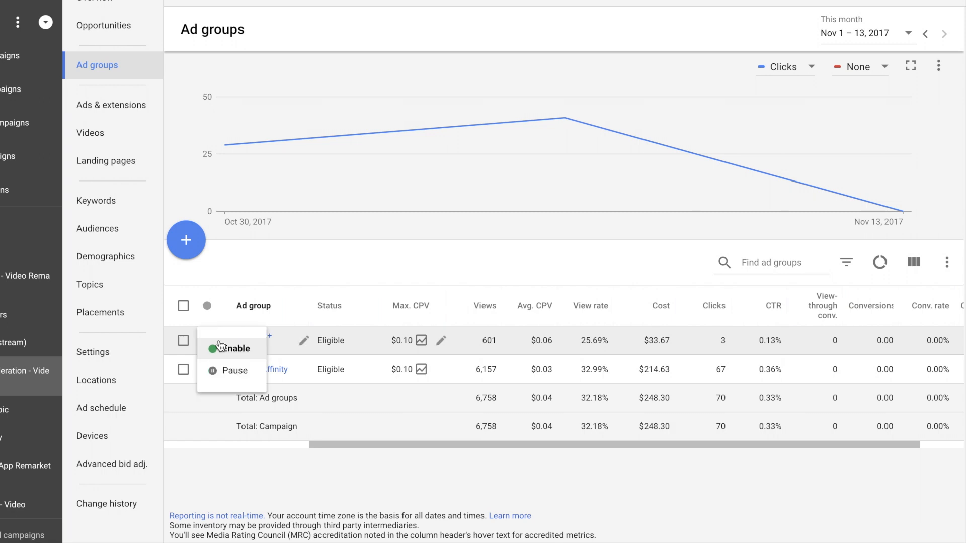
pyautogui.click(229, 372)
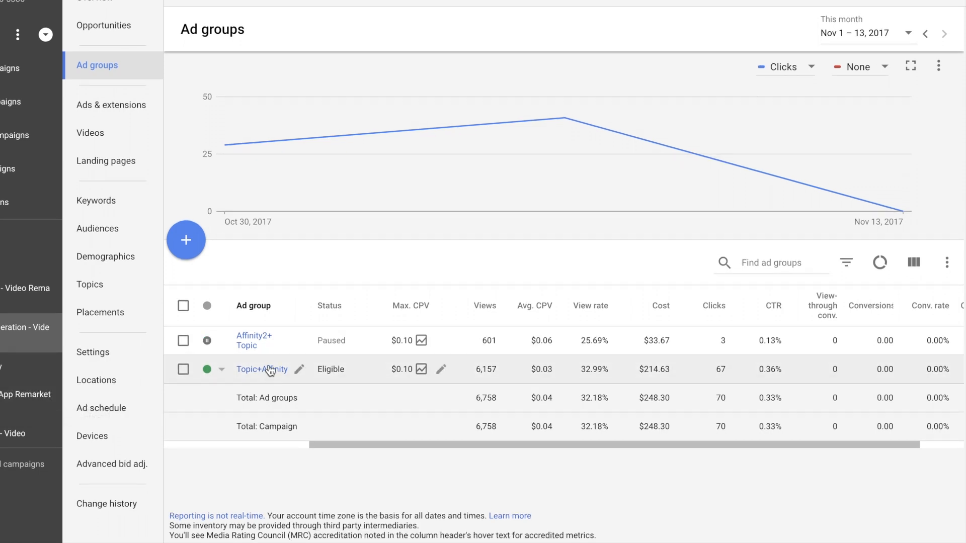
# Open the Topic+Affinity ad group and review the view rate, cost, clicks and conversions of its ads
pyautogui.click(299, 369)
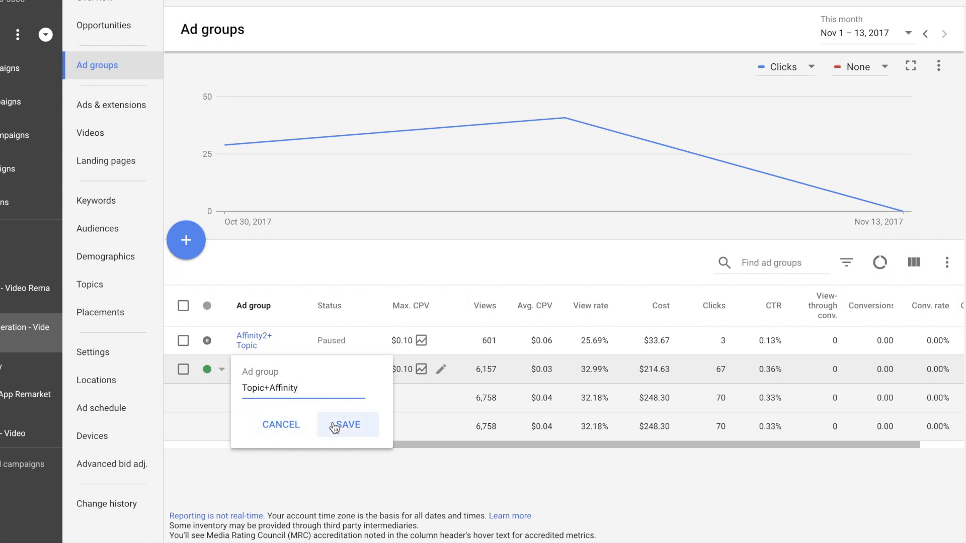
pyautogui.click(281, 423)
pyautogui.click(256, 369)
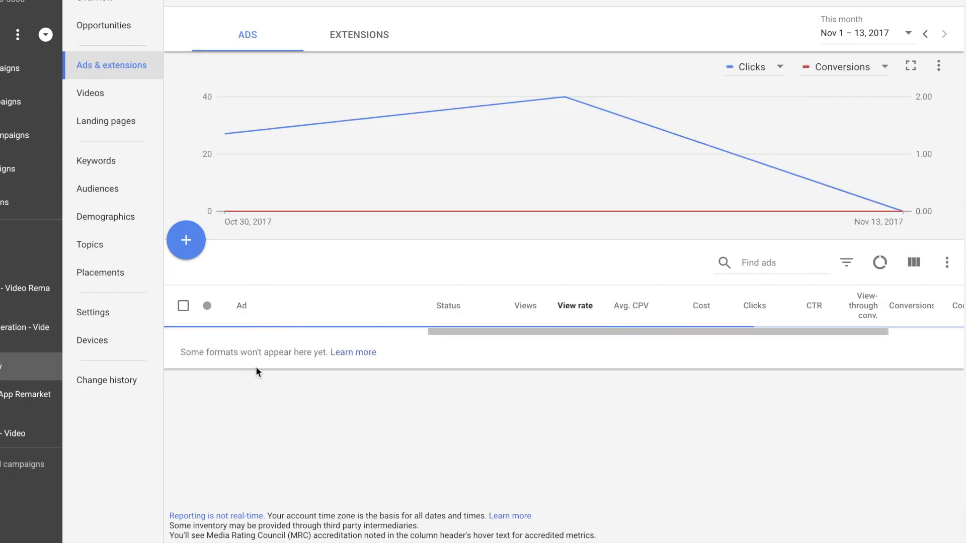
pyautogui.scroll(-4, 477, 431)
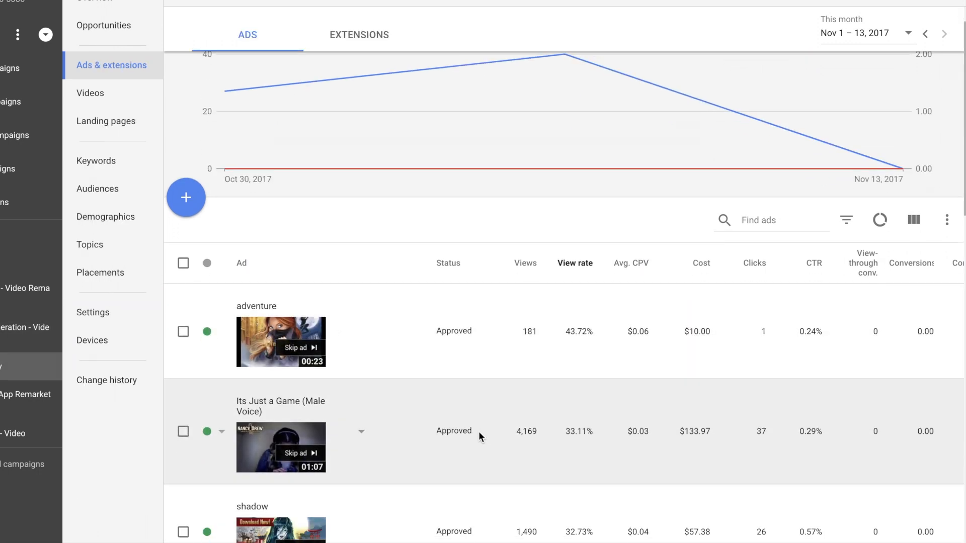
pyautogui.scroll(1, 477, 432)
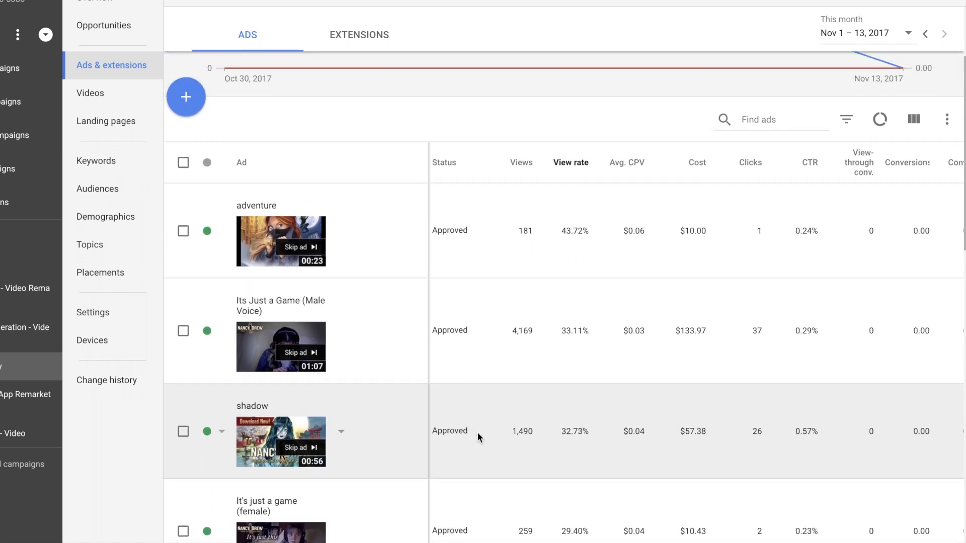
pyautogui.scroll(-3, 477, 434)
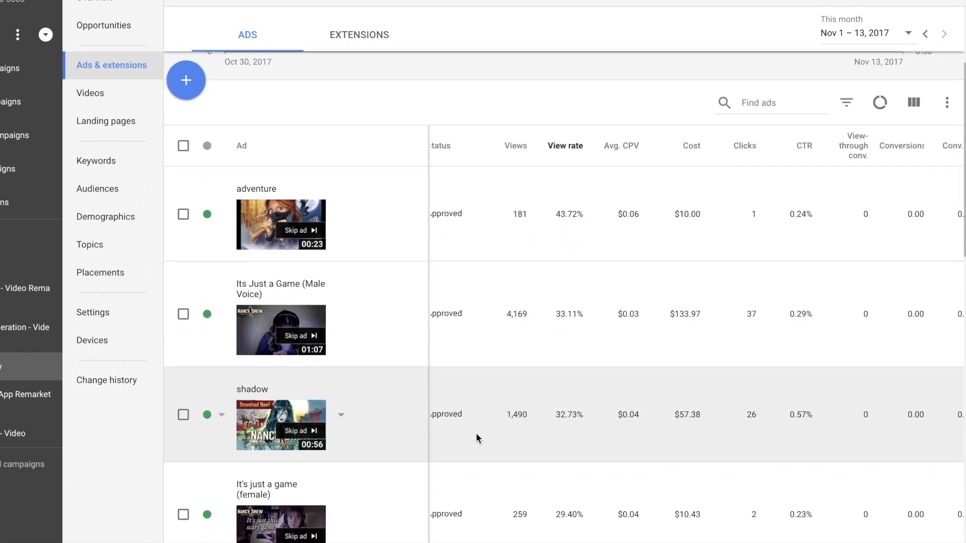
pyautogui.scroll(-7, 475, 433)
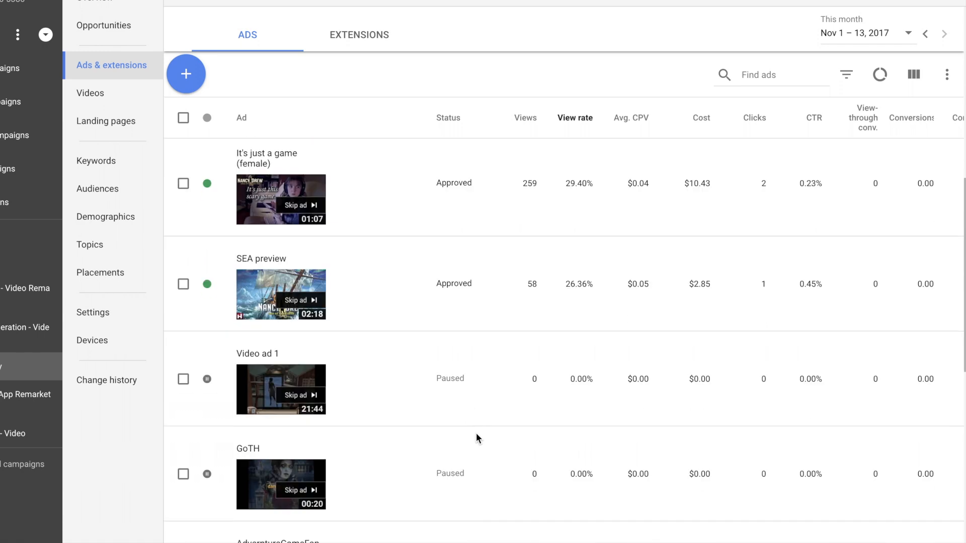
pyautogui.scroll(7, 476, 433)
pyautogui.scroll(-2, 476, 434)
pyautogui.scroll(3, 476, 433)
pyautogui.scroll(2, 476, 433)
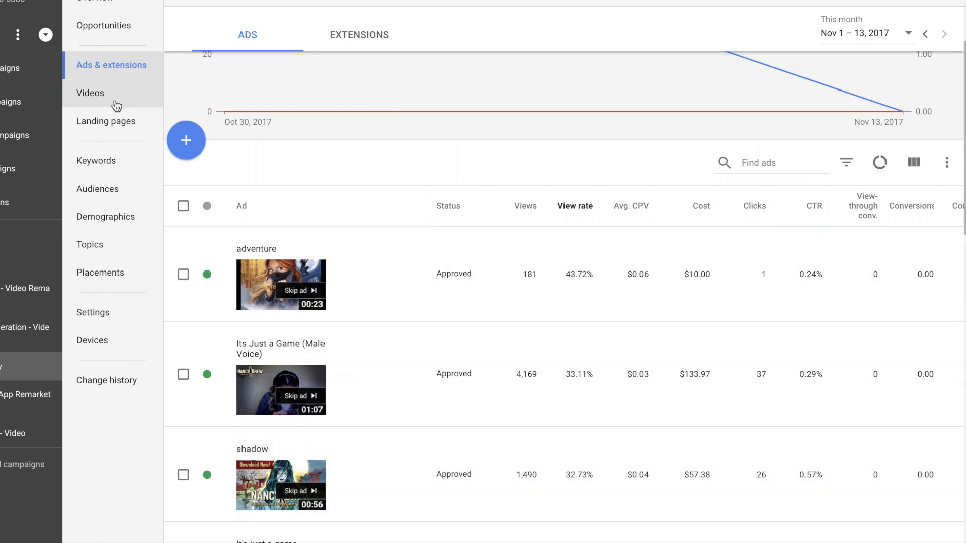
# Review the impressions, views and view rate of each video in the Topic+Affinity ad group
pyautogui.click(112, 101)
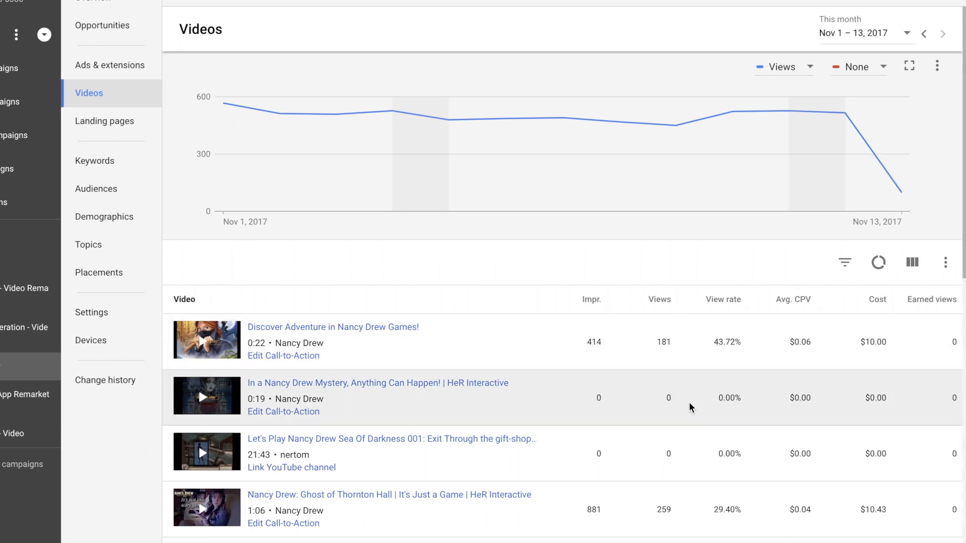
pyautogui.scroll(-3, 689, 406)
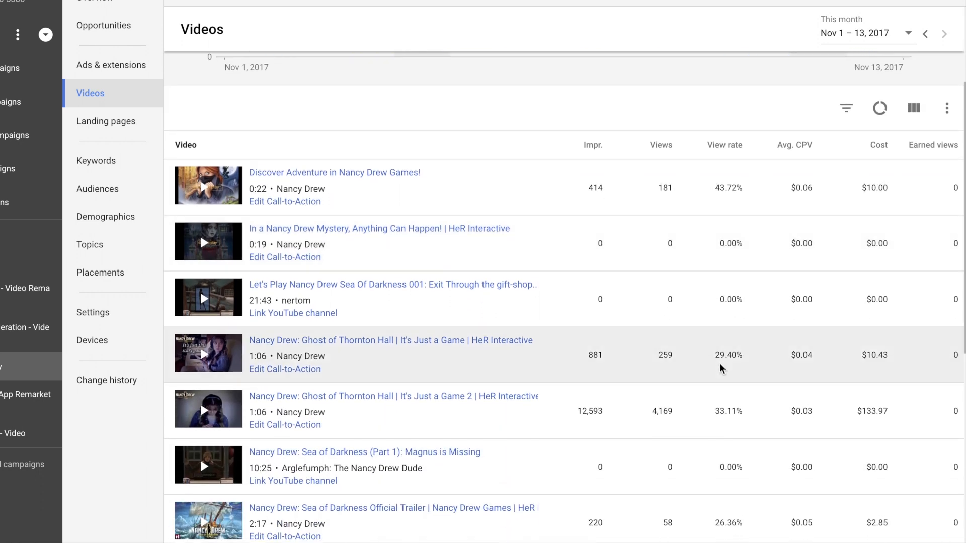
pyautogui.scroll(1, 720, 365)
pyautogui.scroll(1, 449, 305)
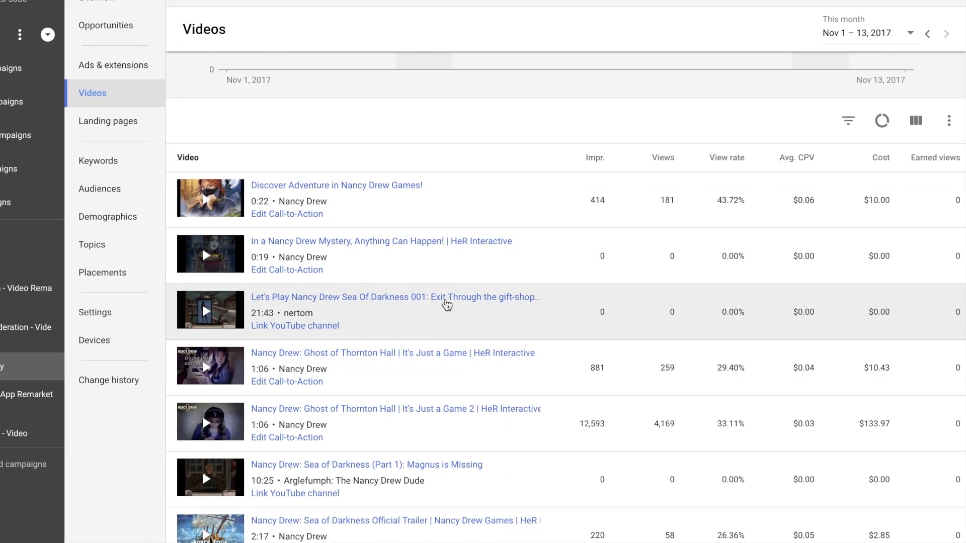
# Sort the Topic+Affinity ads by clicks in descending order and compare their clicks, cost and CTR
pyautogui.click(108, 66)
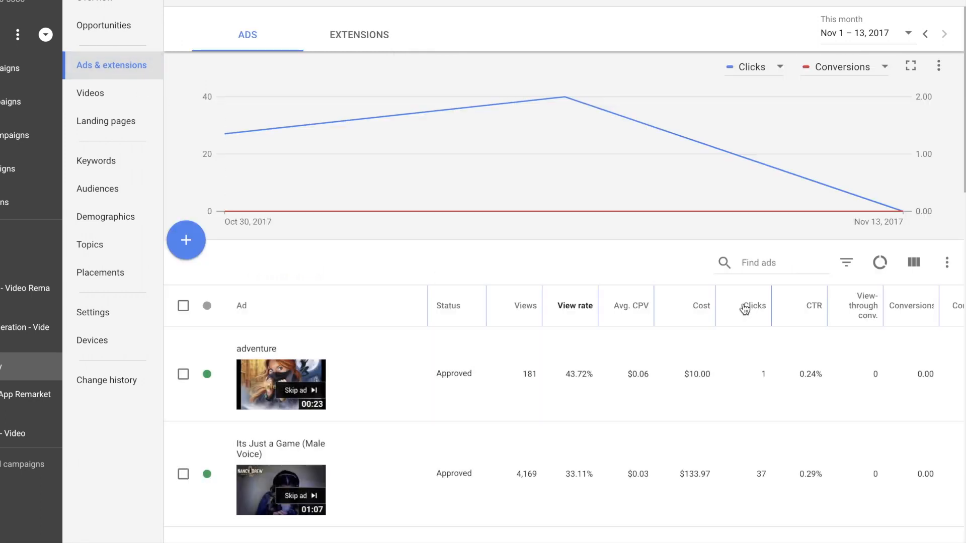
pyautogui.moveTo(744, 308)
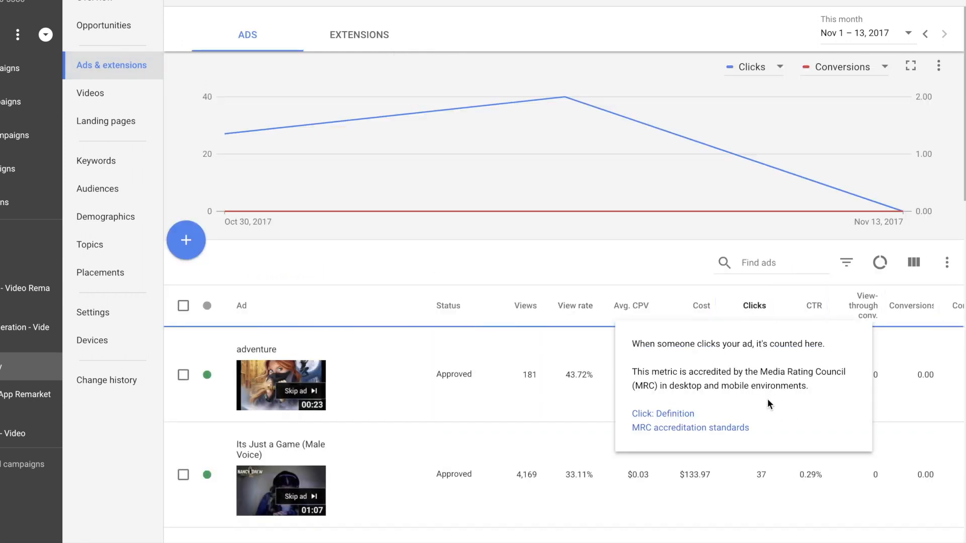
pyautogui.scroll(-2, 807, 437)
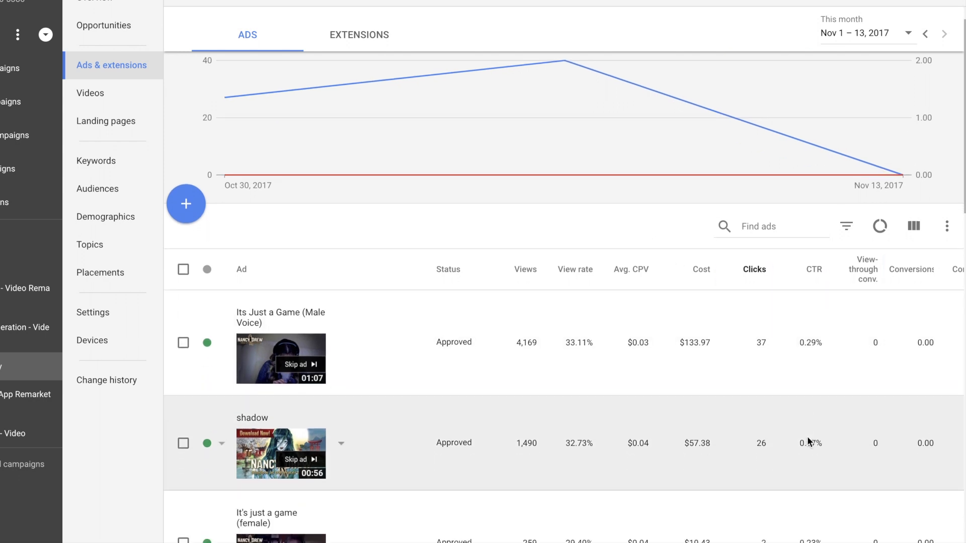
pyautogui.scroll(-3, 798, 441)
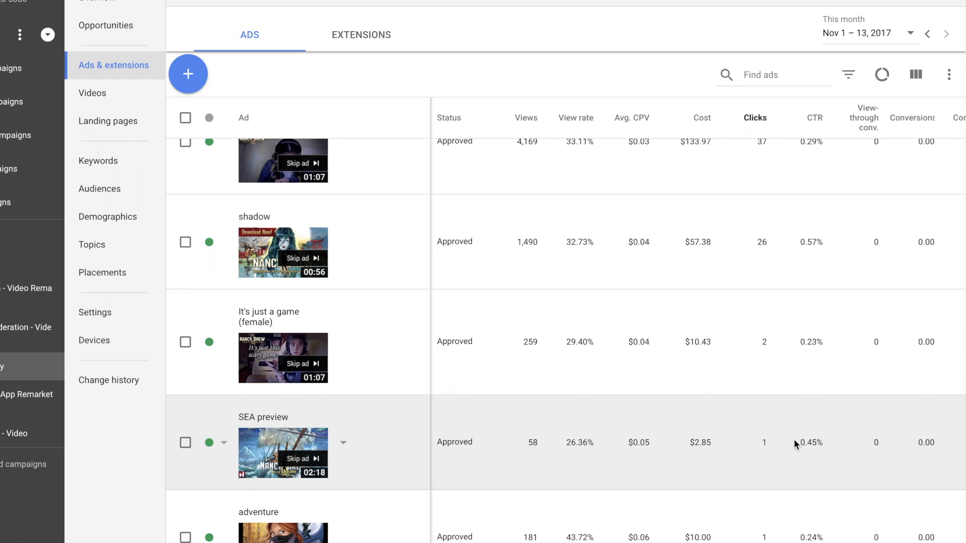
pyautogui.scroll(-1, 793, 439)
pyautogui.hscroll(1, 793, 439)
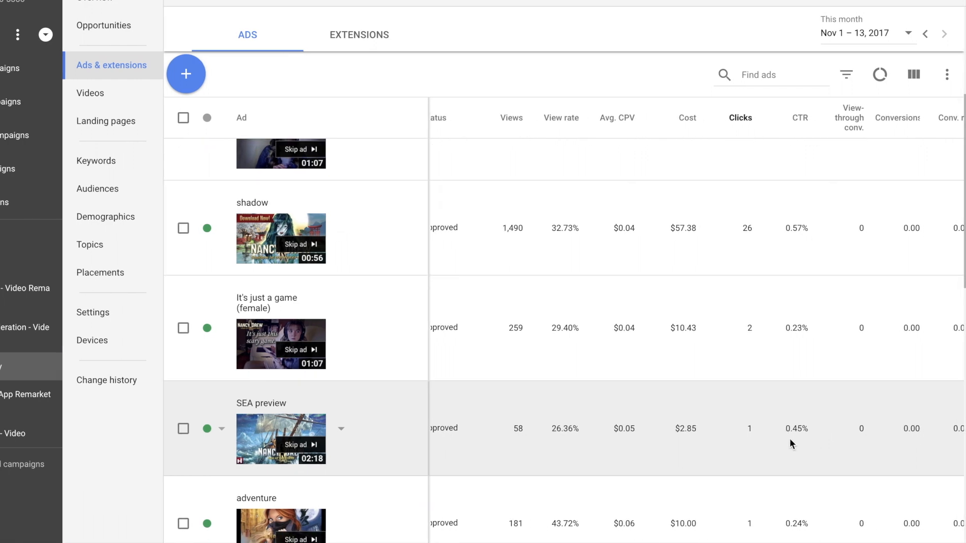
pyautogui.hscroll(-1, 777, 438)
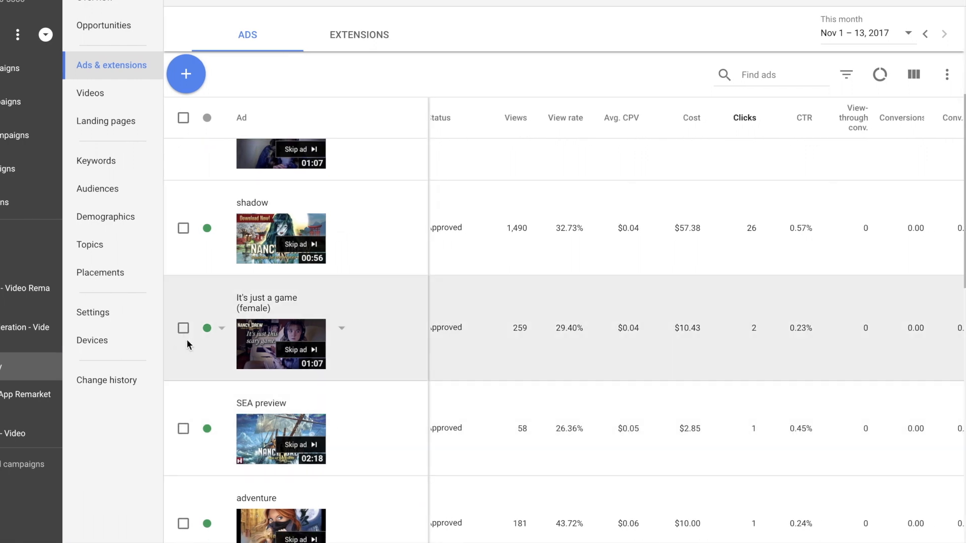
# Pause the It's just a game (female), SEA preview and adventure ads together in the Topic+Affinity ad group
pyautogui.scroll(1, 206, 355)
pyautogui.click(180, 379)
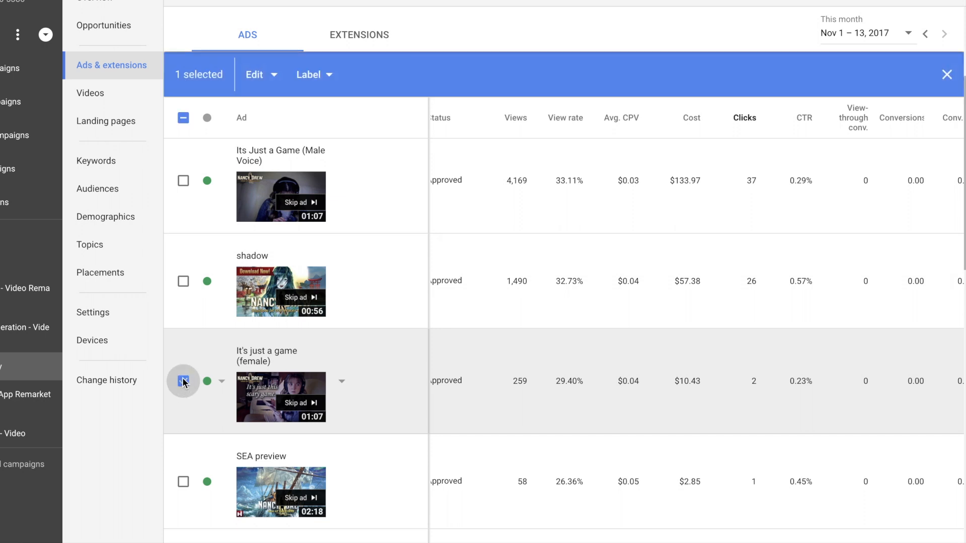
pyautogui.scroll(-2, 186, 383)
pyautogui.click(184, 382)
pyautogui.scroll(-2, 185, 382)
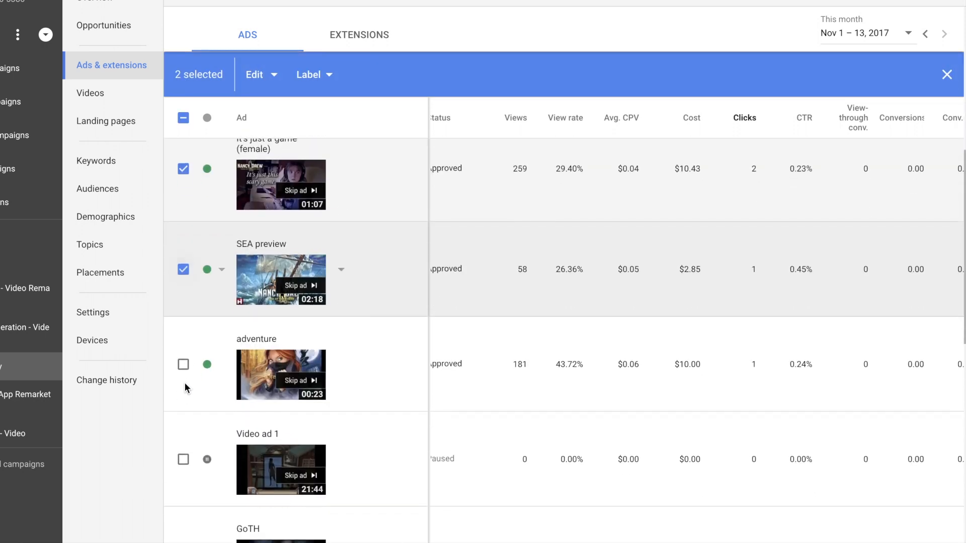
pyautogui.click(182, 362)
pyautogui.scroll(-2, 188, 374)
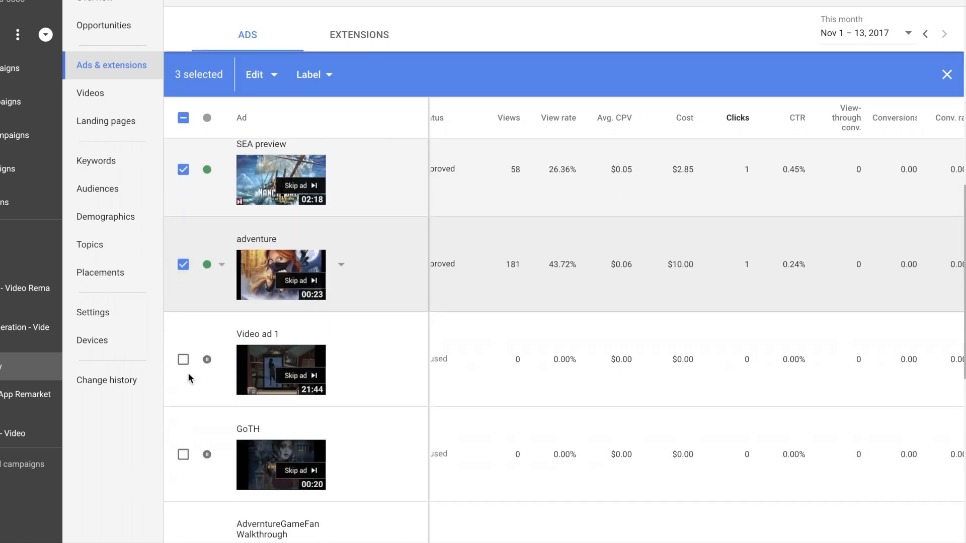
pyautogui.click(182, 360)
pyautogui.scroll(-2, 200, 381)
pyautogui.scroll(-1, 200, 382)
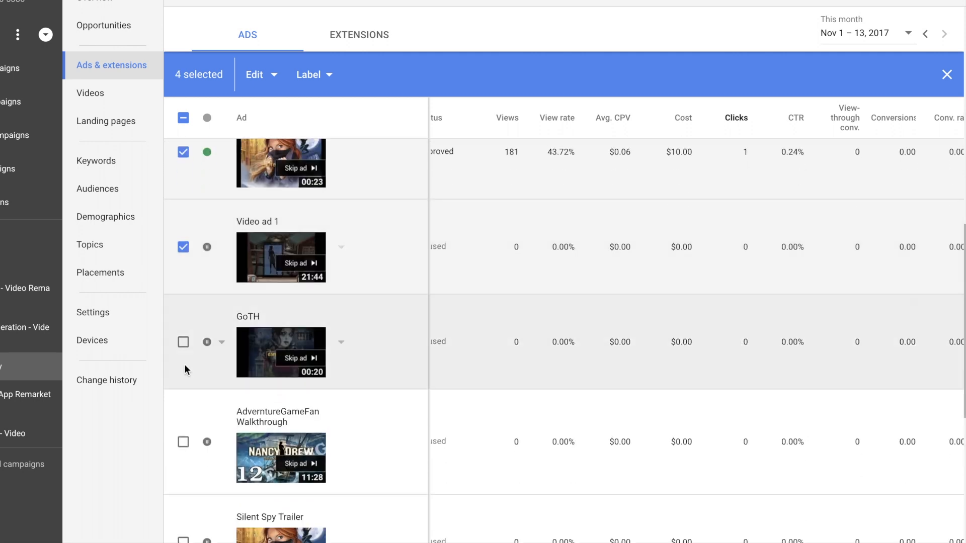
pyautogui.scroll(2, 216, 375)
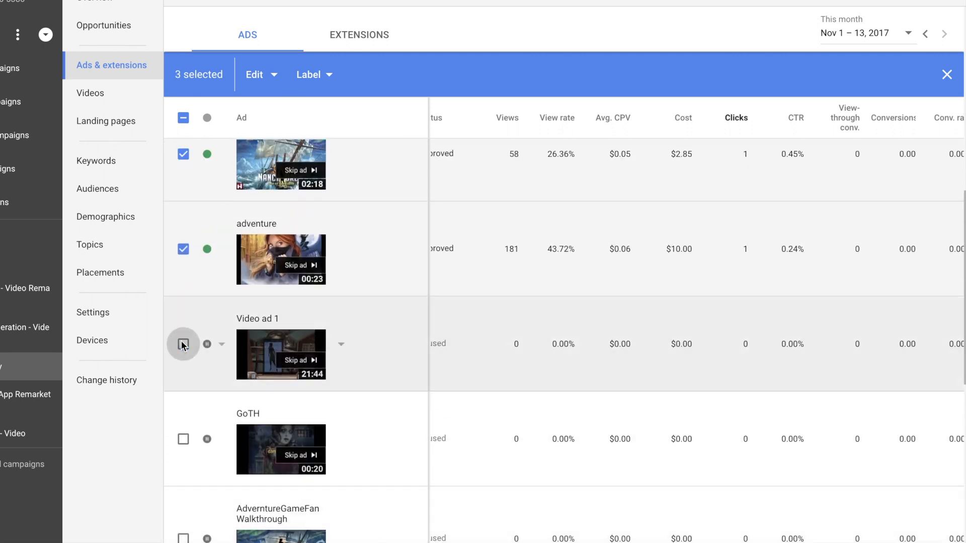
pyautogui.click(184, 344)
pyautogui.click(254, 74)
pyautogui.click(246, 171)
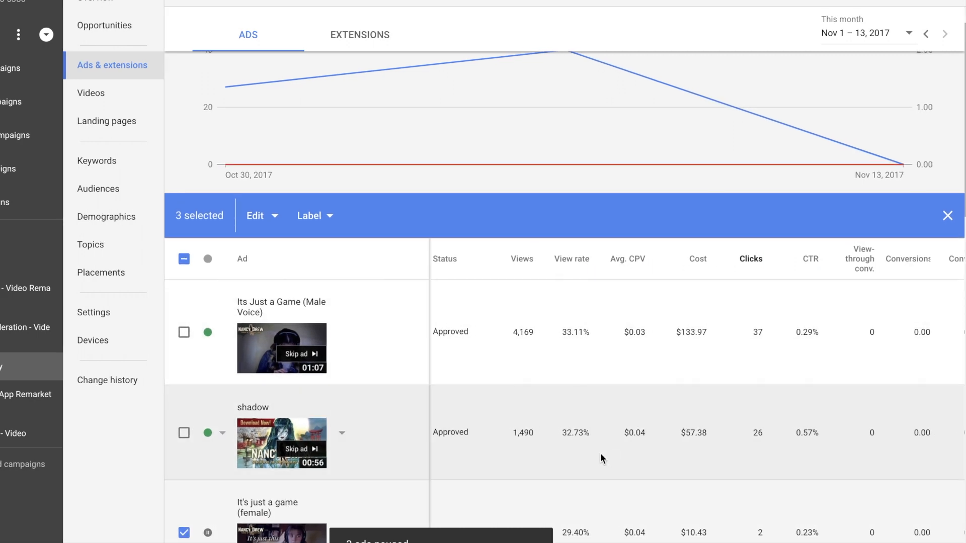
pyautogui.scroll(-1, 601, 458)
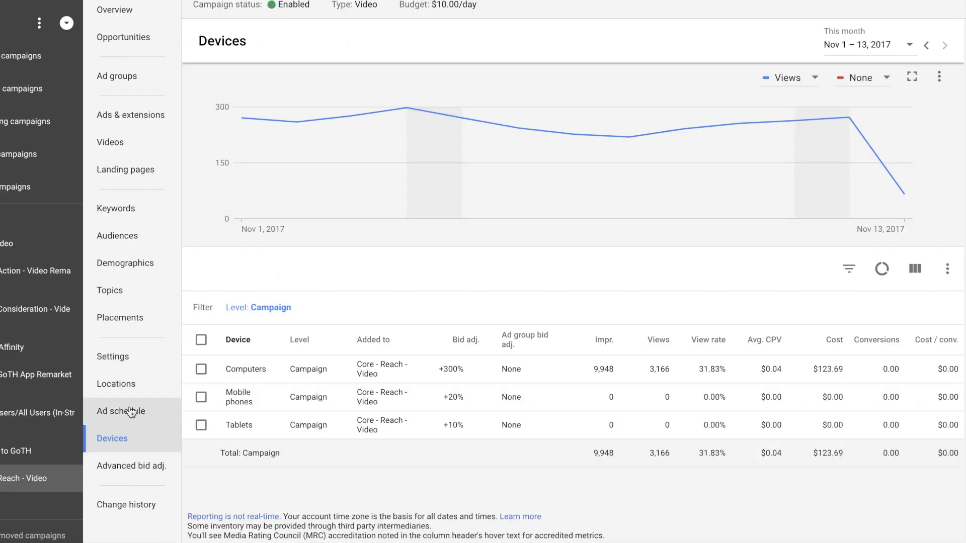
# View the geographic report and the user location report for the targeted locations of the Core - Reach - Video campaign
pyautogui.click(119, 384)
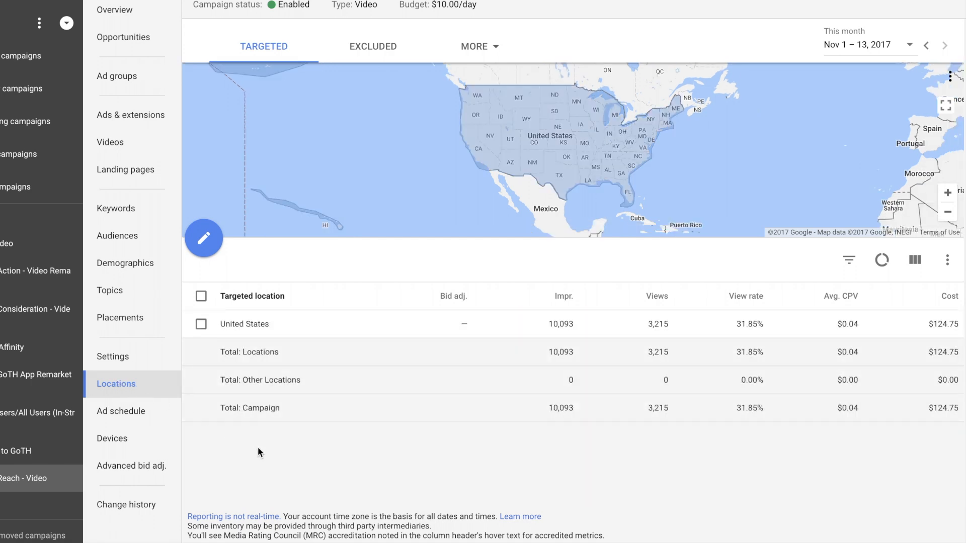
pyautogui.click(492, 50)
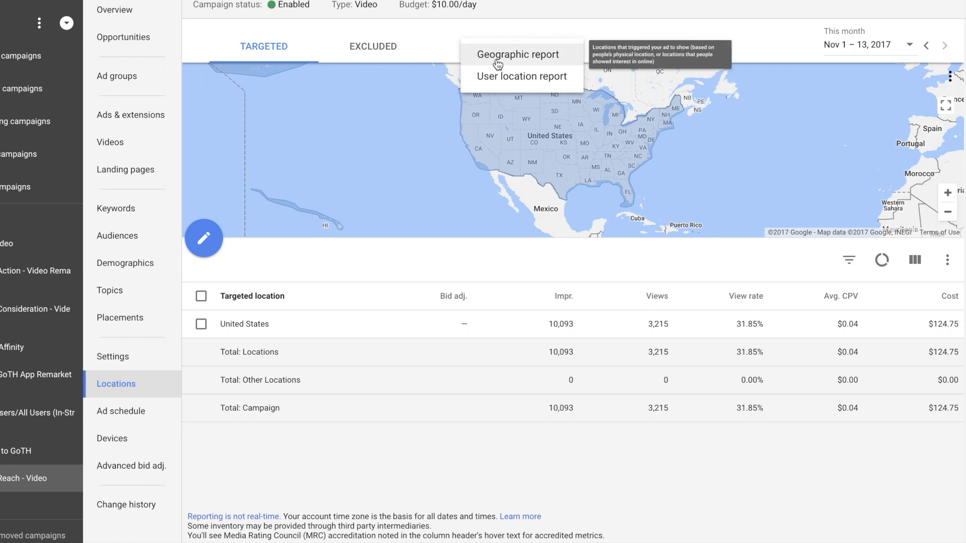
pyautogui.click(497, 61)
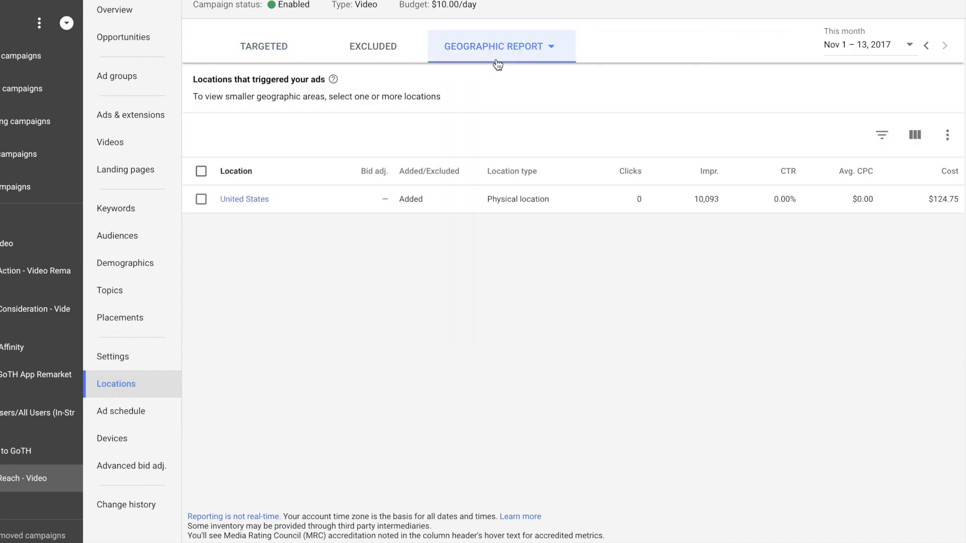
pyautogui.click(499, 62)
pyautogui.click(498, 77)
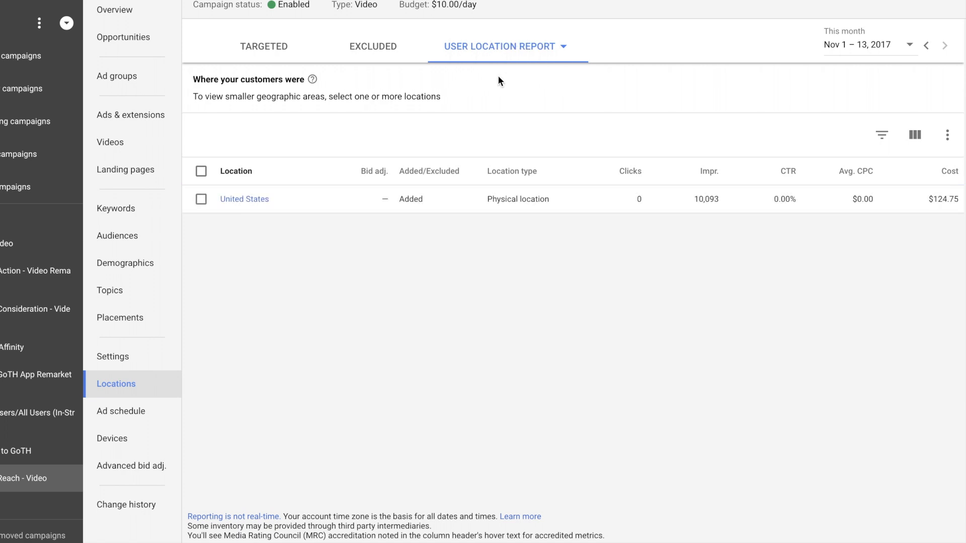
# Break down the United States user location report by borough and sort the boroughs by impressions in descending order
pyautogui.click(200, 199)
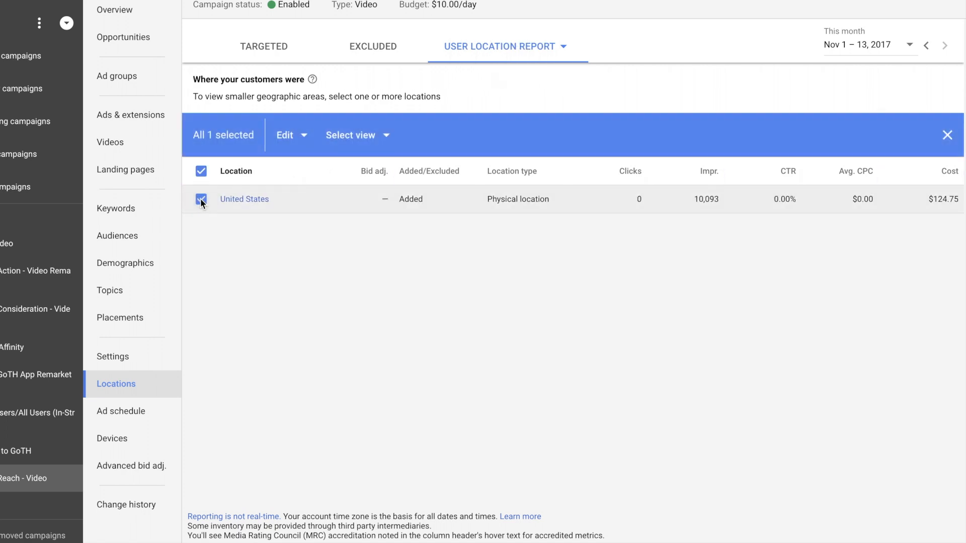
pyautogui.click(364, 135)
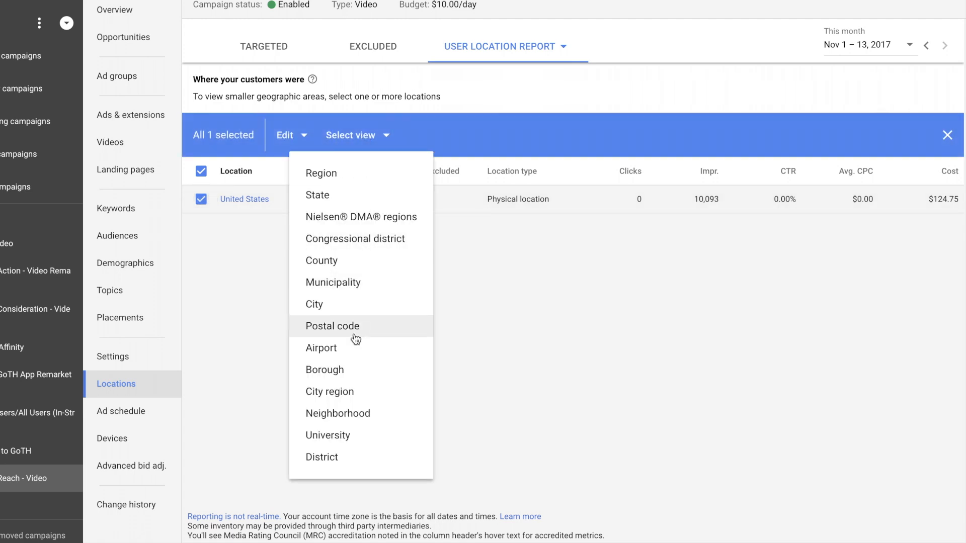
pyautogui.click(341, 373)
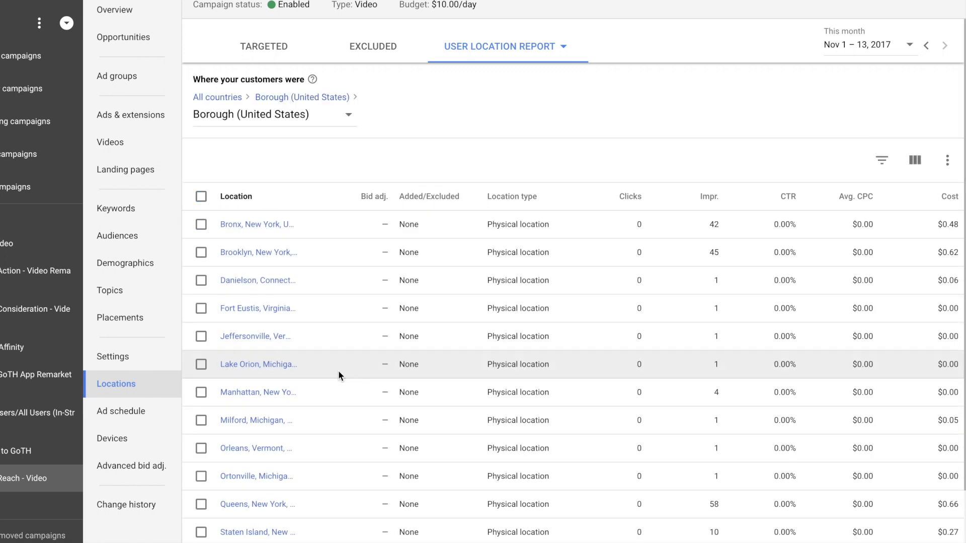
pyautogui.scroll(-1, 339, 372)
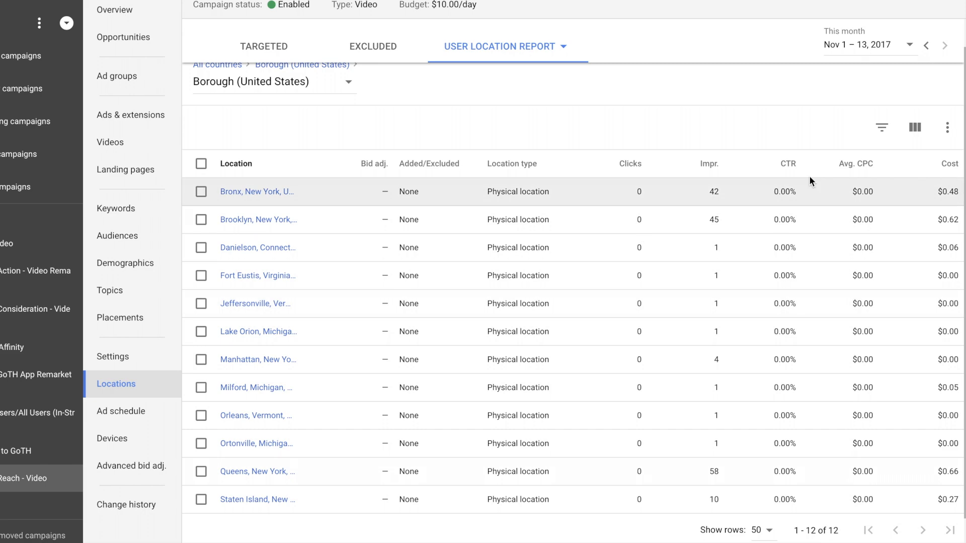
pyautogui.click(709, 162)
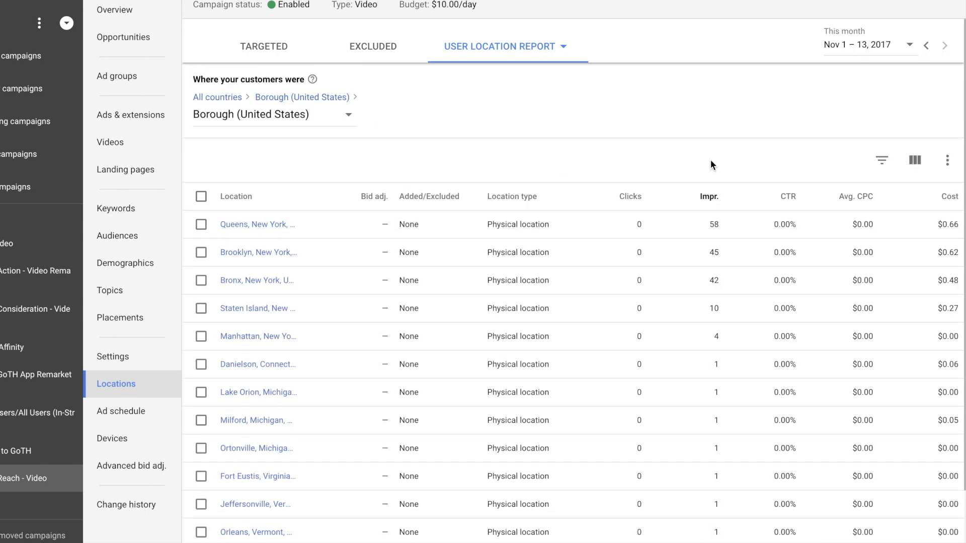
# Switch the United States user location breakdown to University and to Airport to check each level's statistics
pyautogui.click(322, 117)
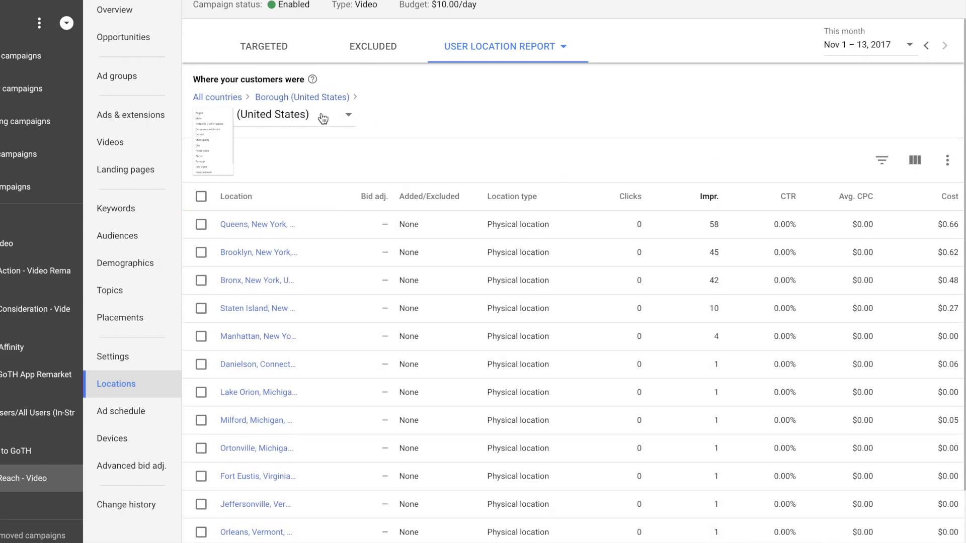
pyautogui.scroll(-1, 260, 306)
pyautogui.scroll(-1, 260, 305)
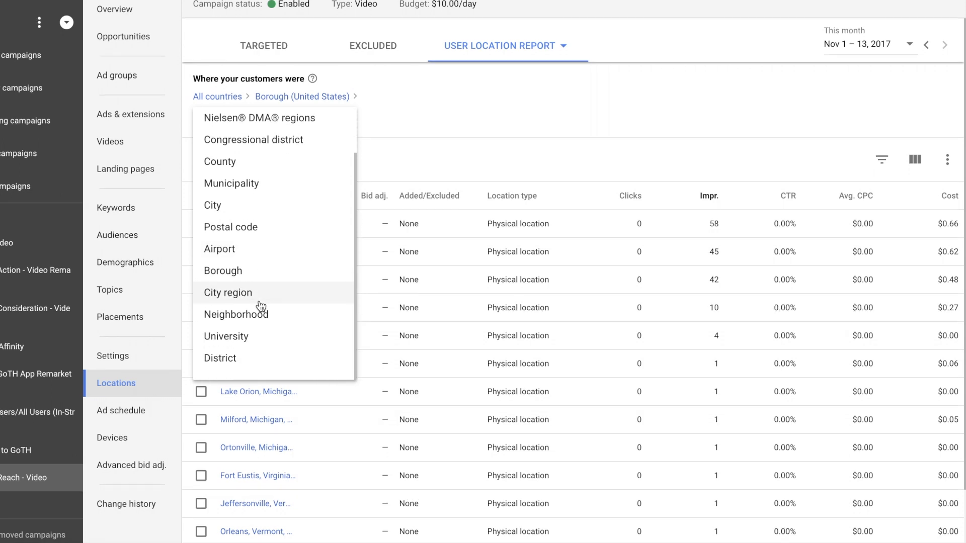
pyautogui.click(256, 339)
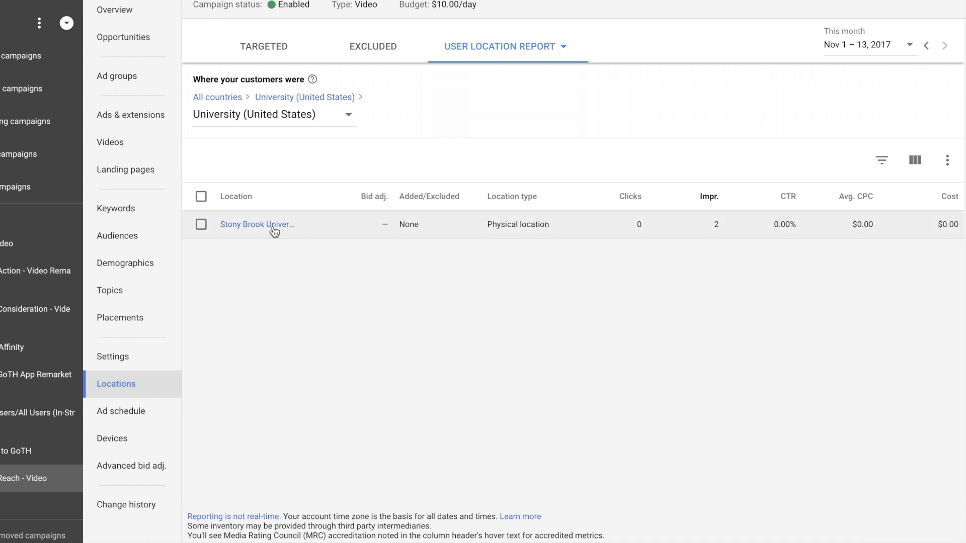
pyautogui.click(268, 121)
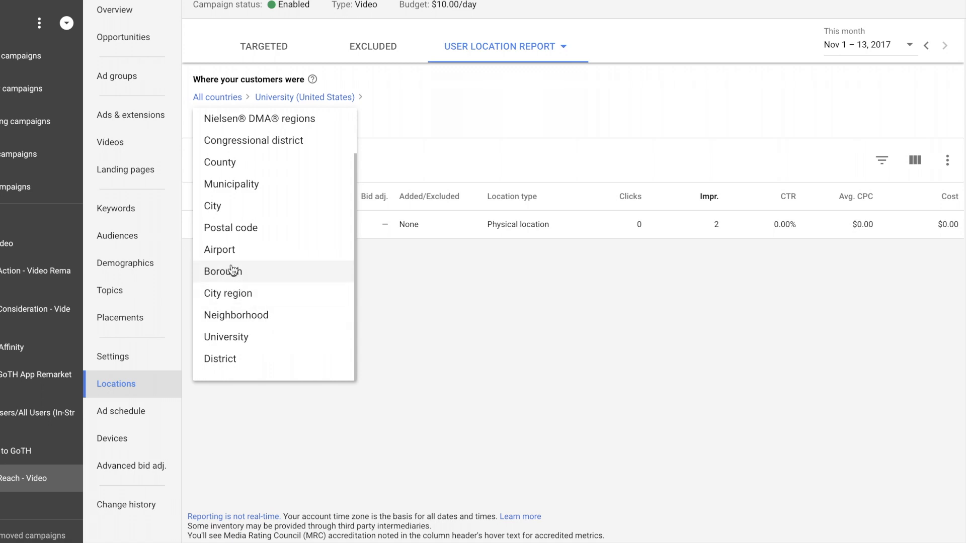
pyautogui.click(224, 250)
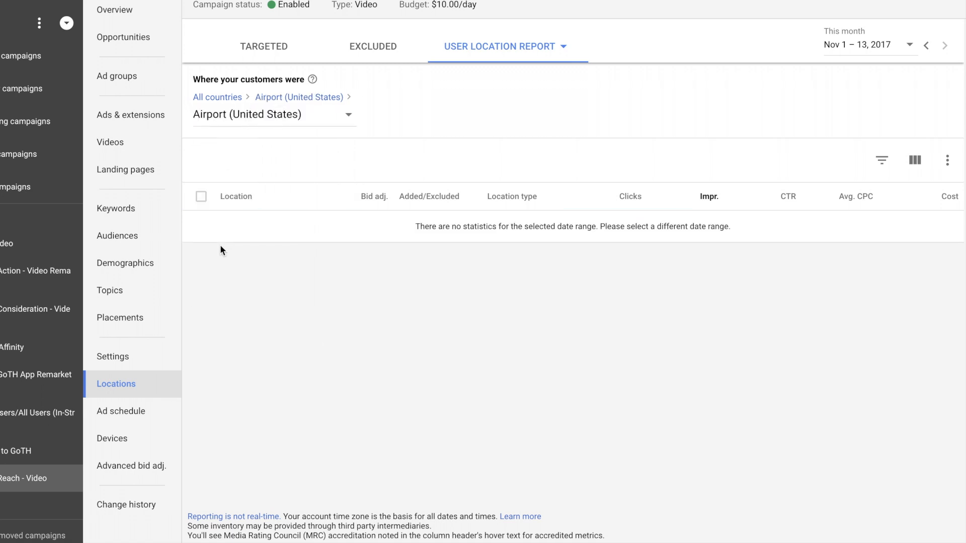
# Break down the United States user locations by city and sort the cities by clicks
pyautogui.click(246, 116)
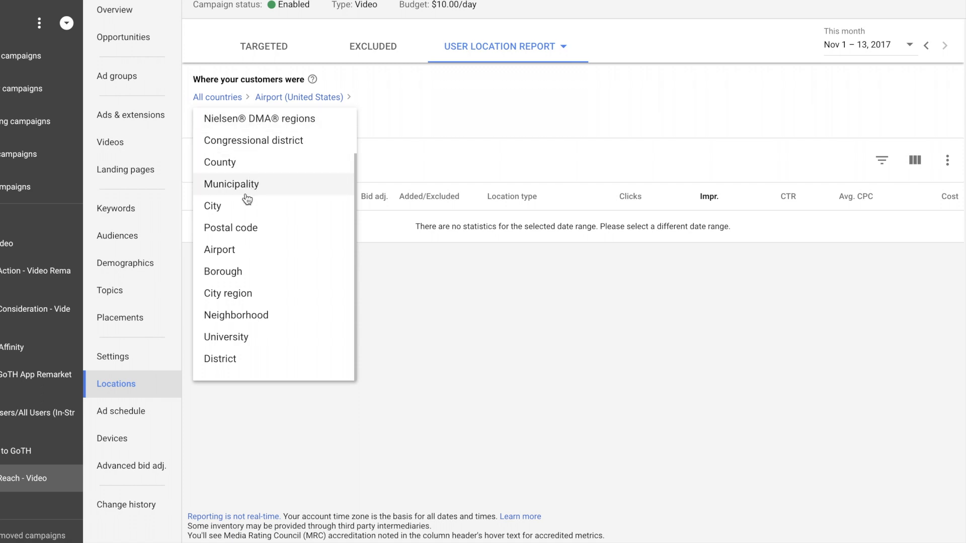
pyautogui.click(242, 207)
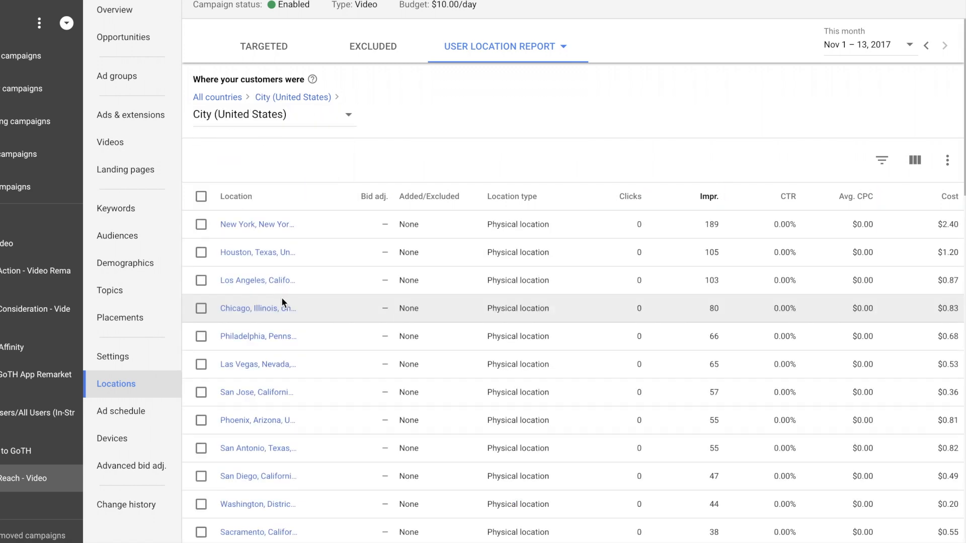
pyautogui.click(629, 207)
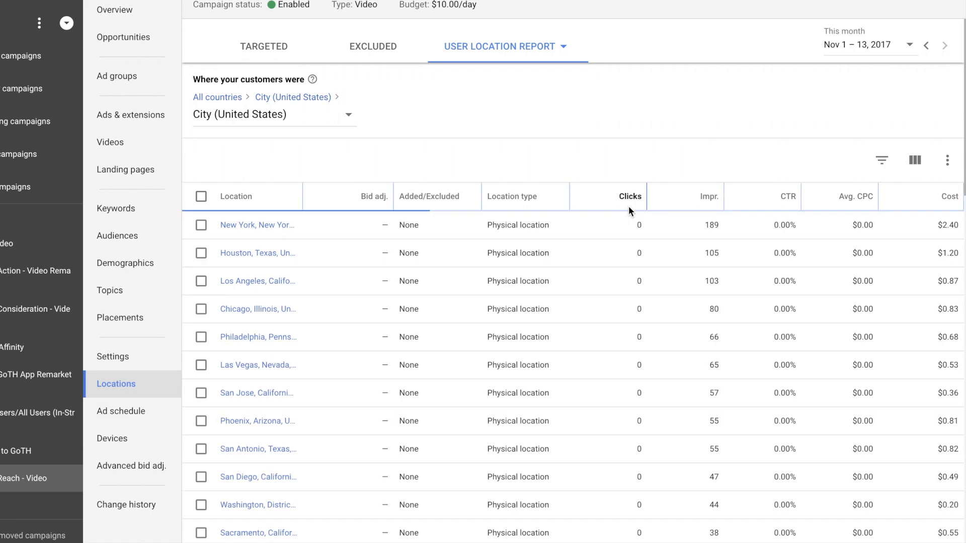
pyautogui.scroll(-1, 631, 292)
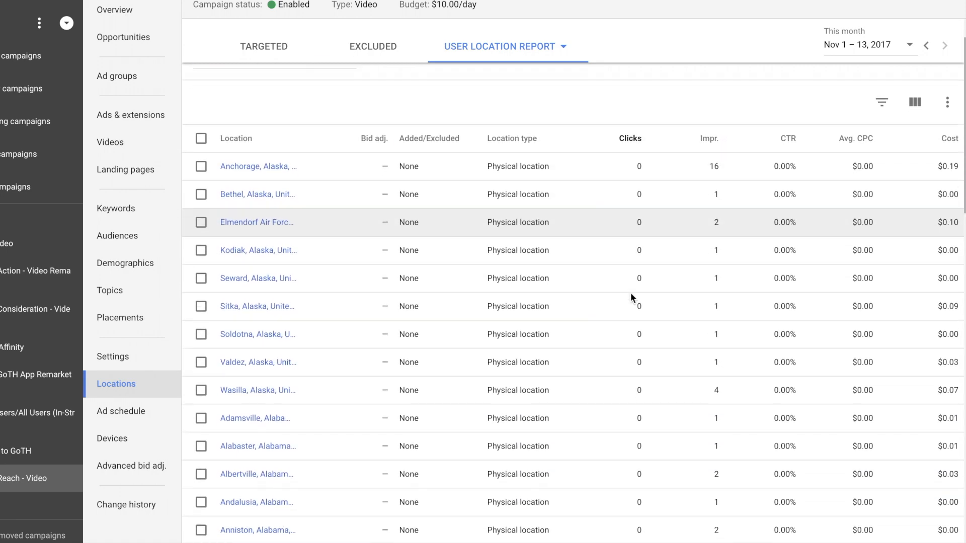
pyautogui.scroll(1, 632, 297)
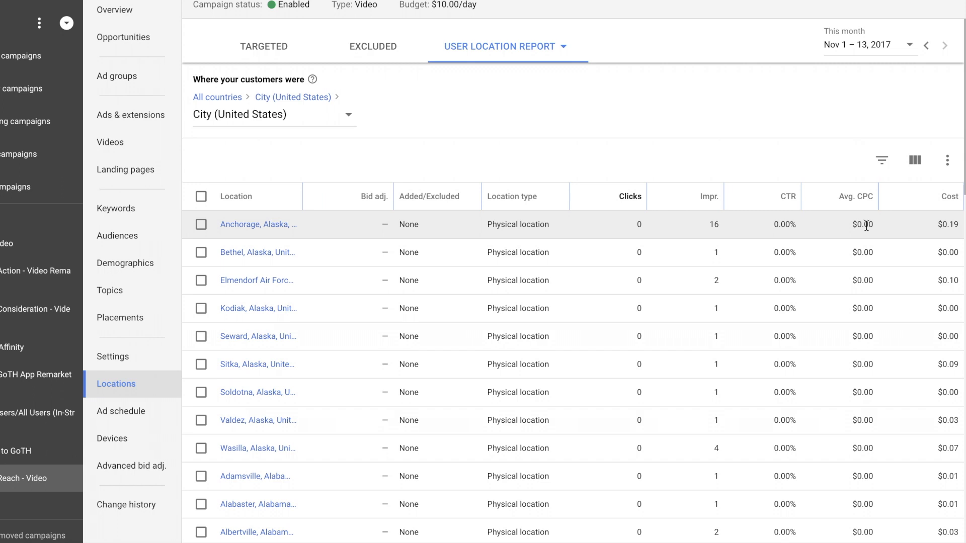
# Add the View rate column to the user locations table and apply the column set
pyautogui.click(915, 160)
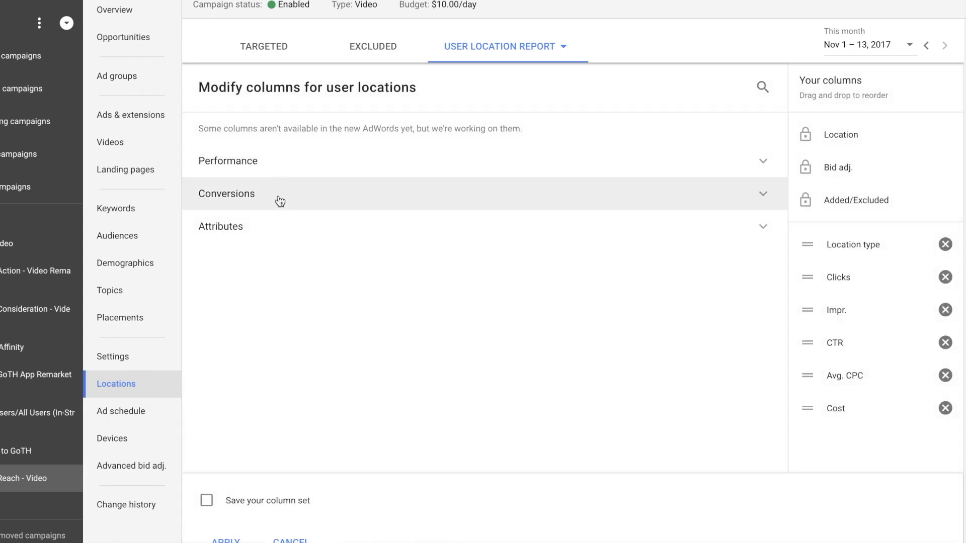
pyautogui.click(258, 226)
pyautogui.click(261, 160)
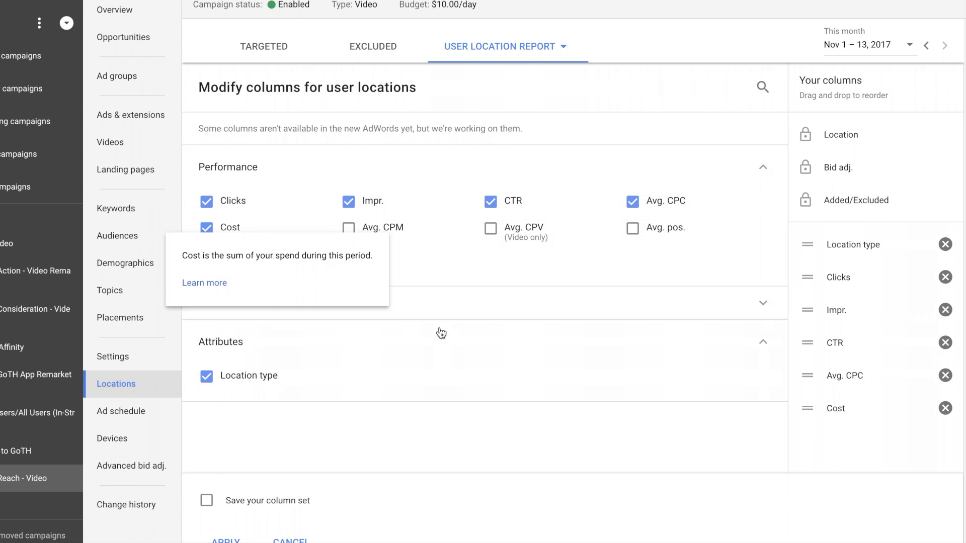
pyautogui.click(414, 309)
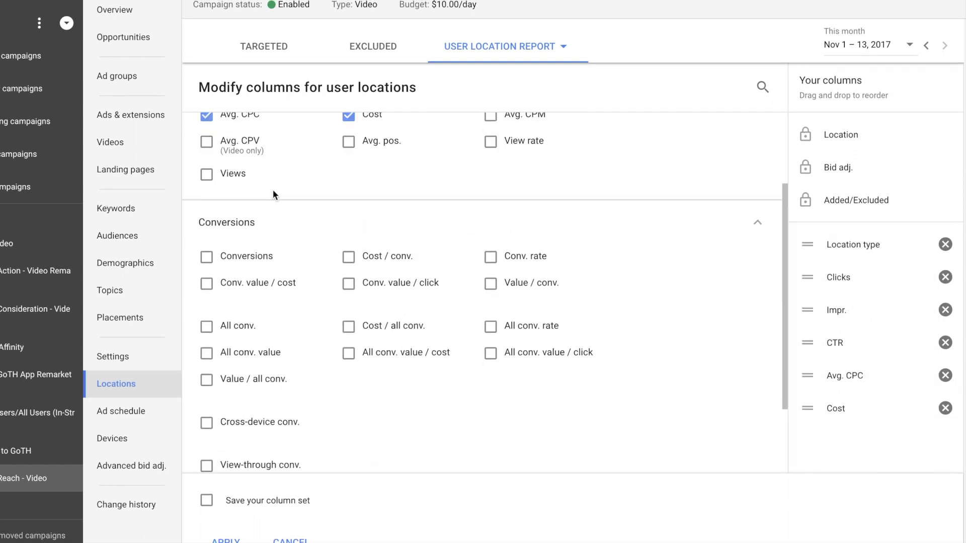
pyautogui.scroll(1, 245, 196)
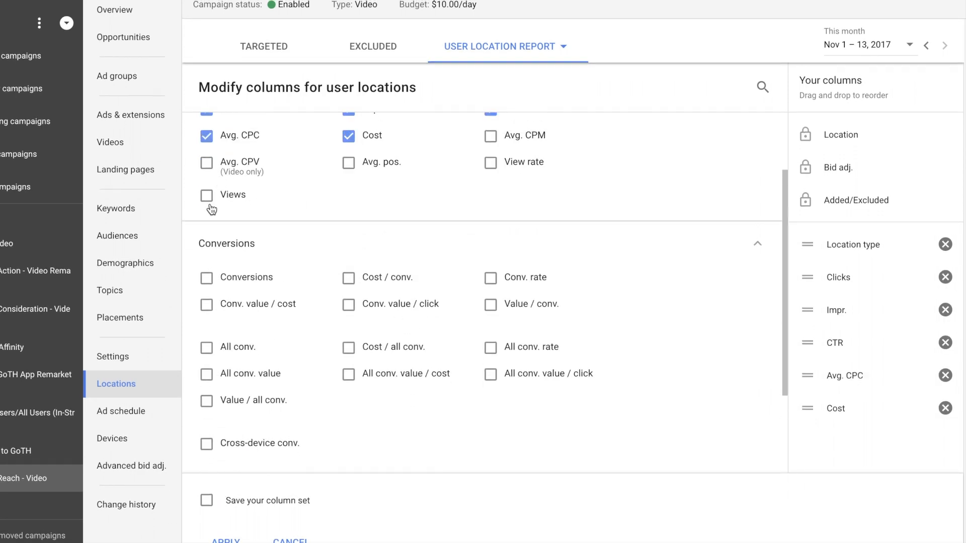
pyautogui.click(491, 164)
pyautogui.scroll(-5, 517, 296)
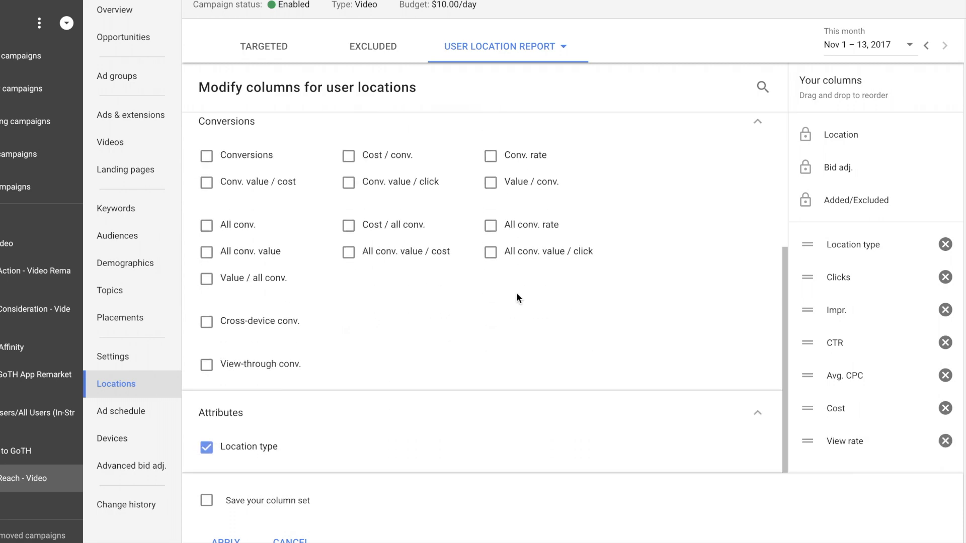
pyautogui.click(226, 540)
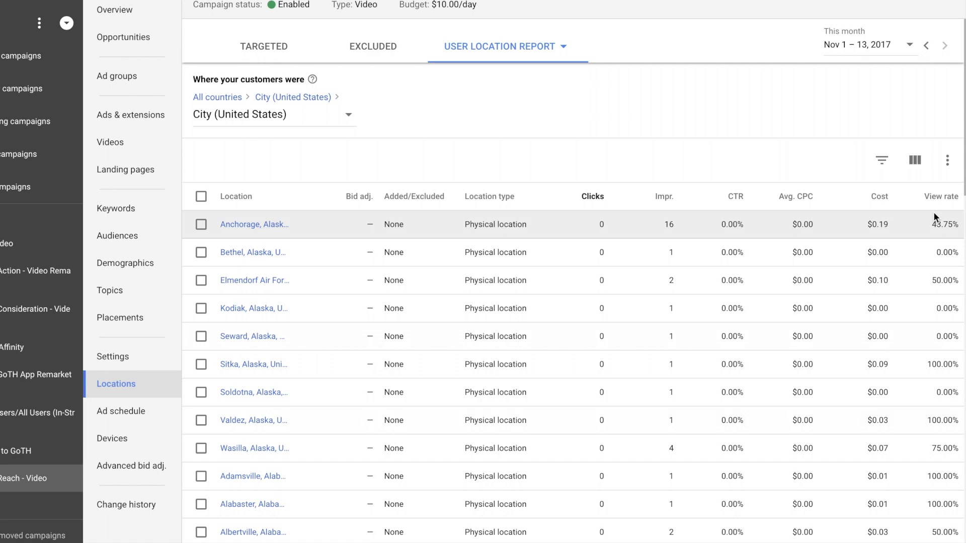
# Sort the cities by view rate in descending order and review their impressions, cost and view rate
pyautogui.click(935, 197)
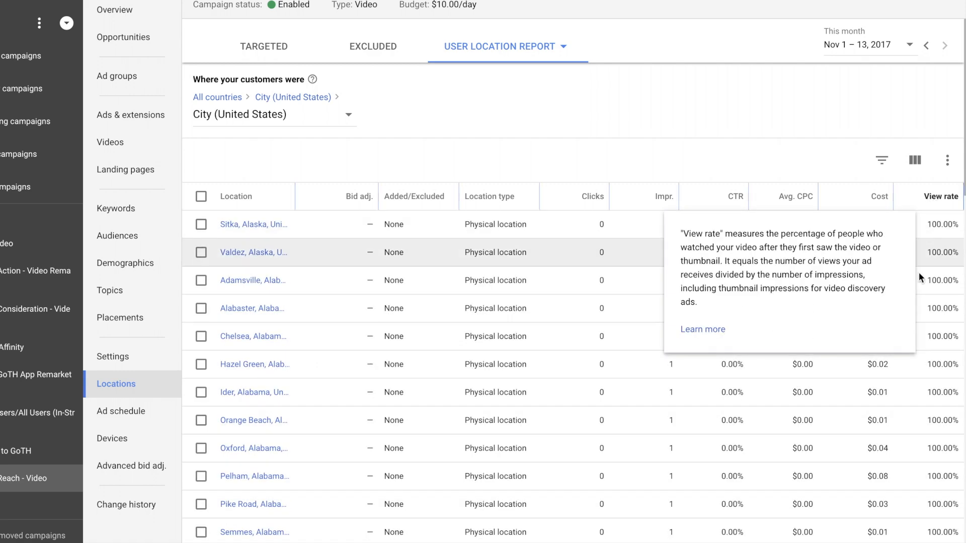
pyautogui.scroll(-10, 908, 394)
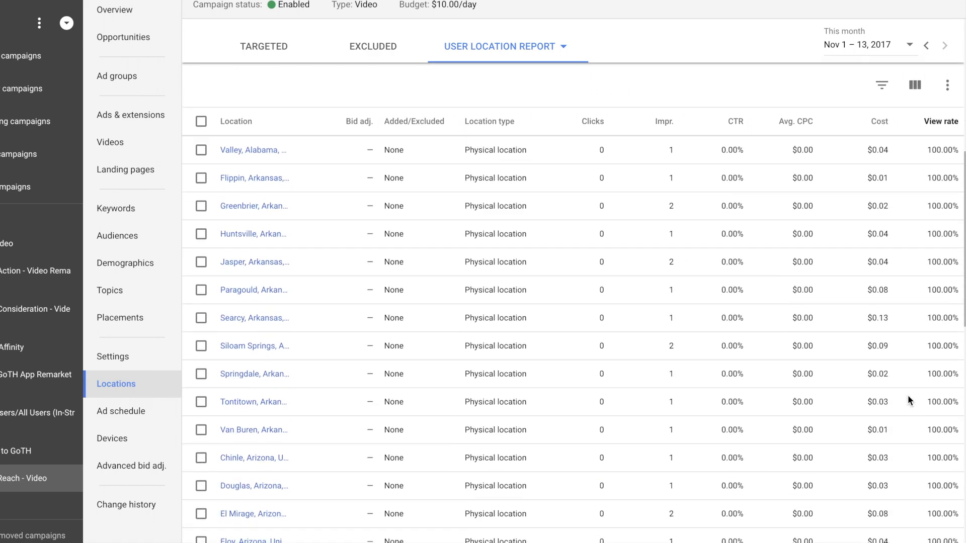
pyautogui.scroll(-5, 905, 393)
pyautogui.scroll(20, 900, 394)
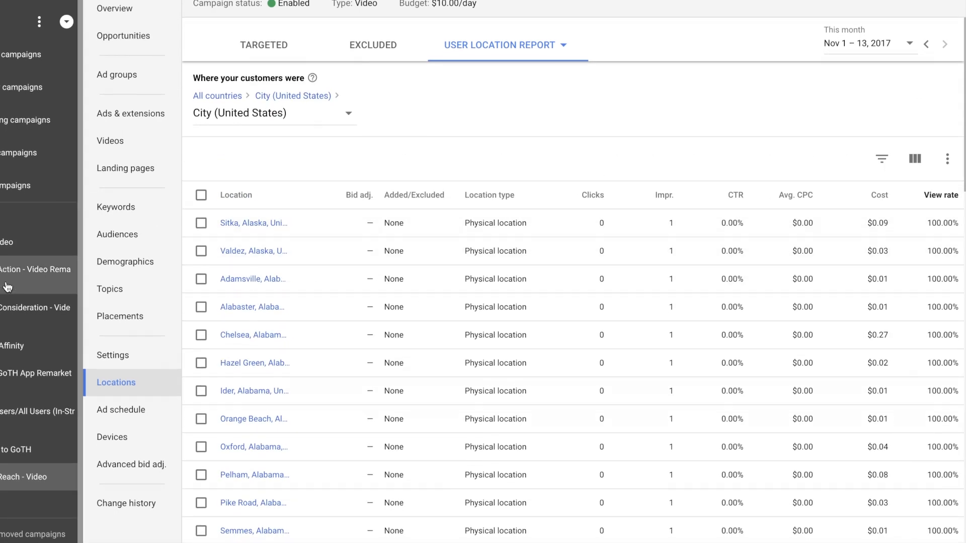
# View the city report of the GoTH App Remarket campaign and open the ads of the in-stream ad group ending in "to GoTH"
pyautogui.click(12, 382)
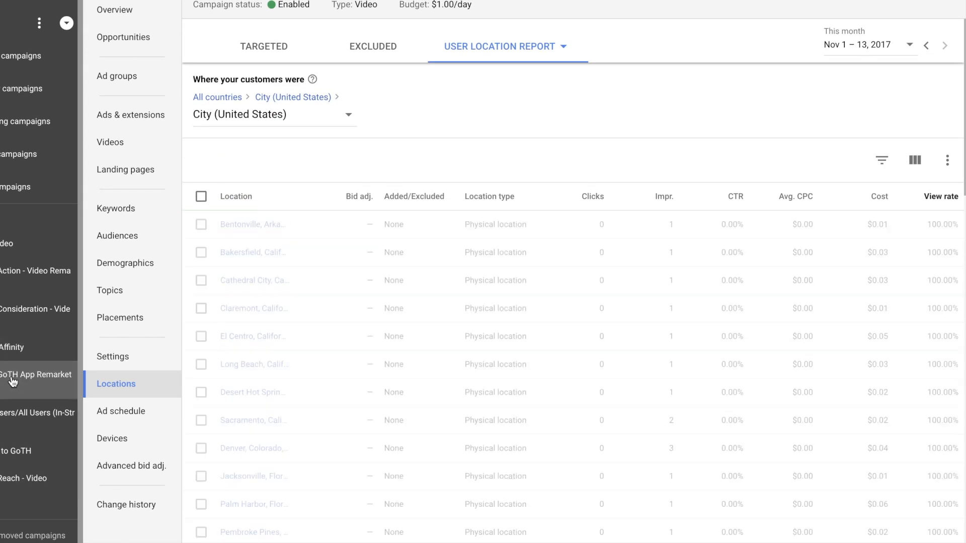
pyautogui.click(15, 459)
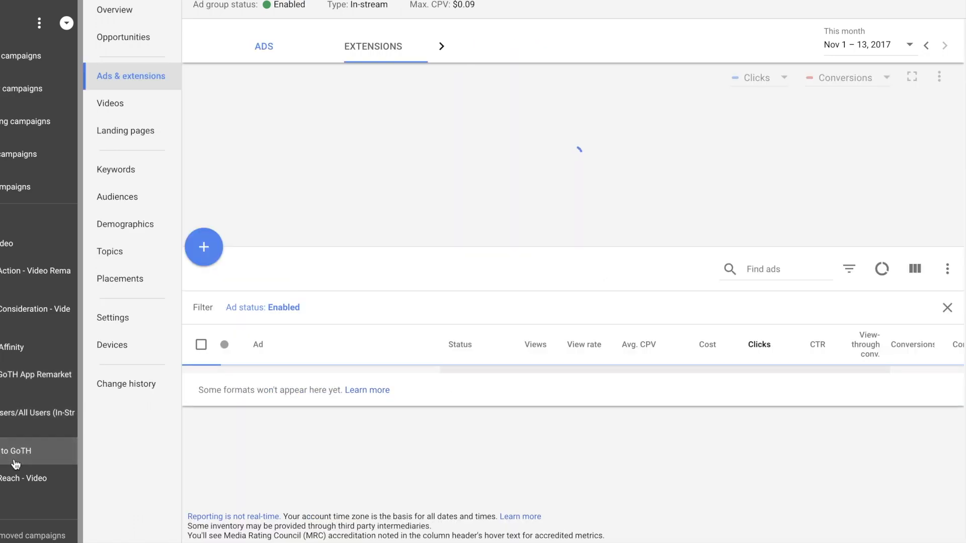